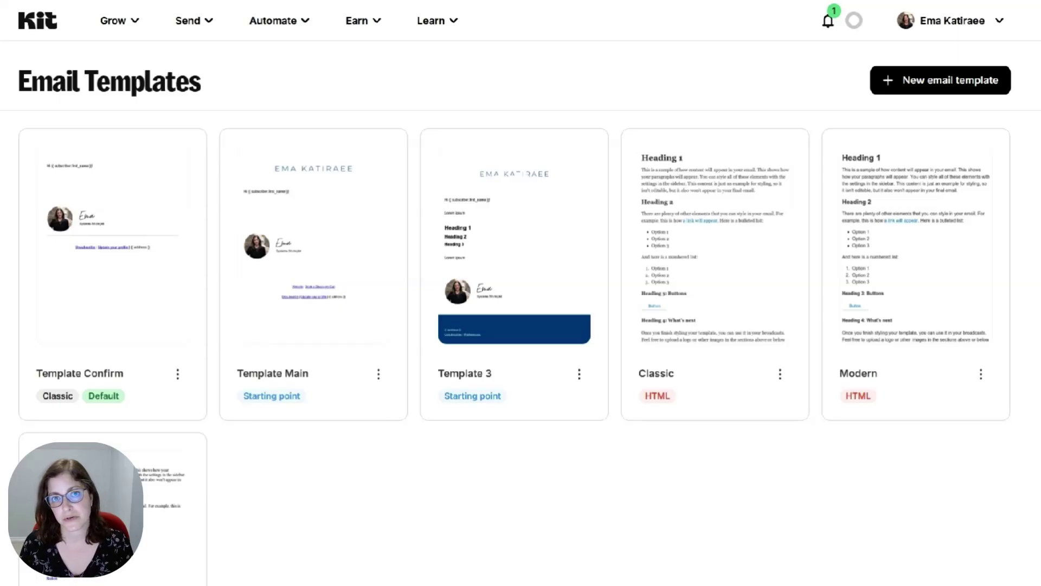
Start a new email template from the Send > Email Templates library
click(198, 24)
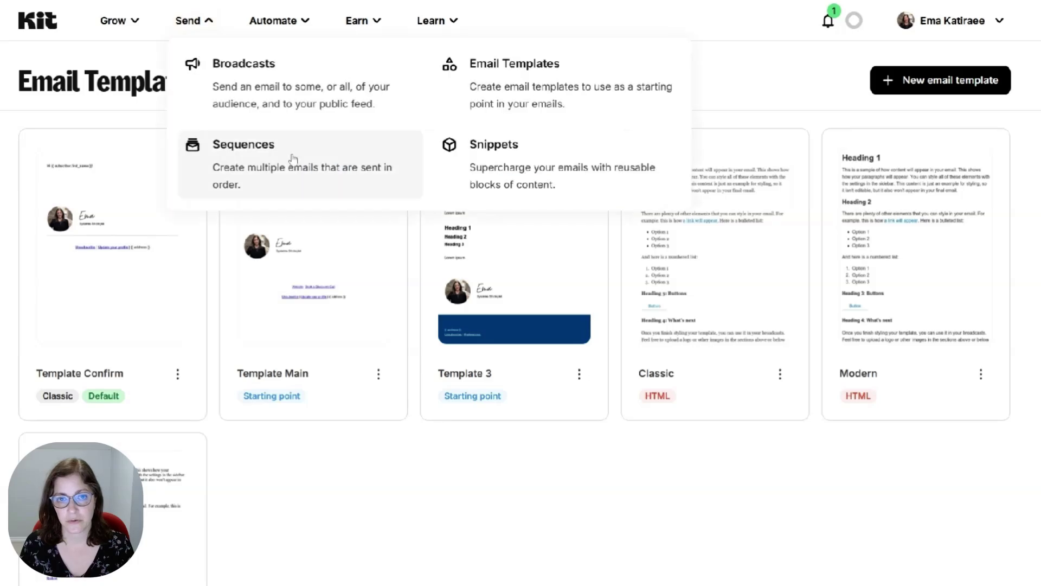
click(671, 90)
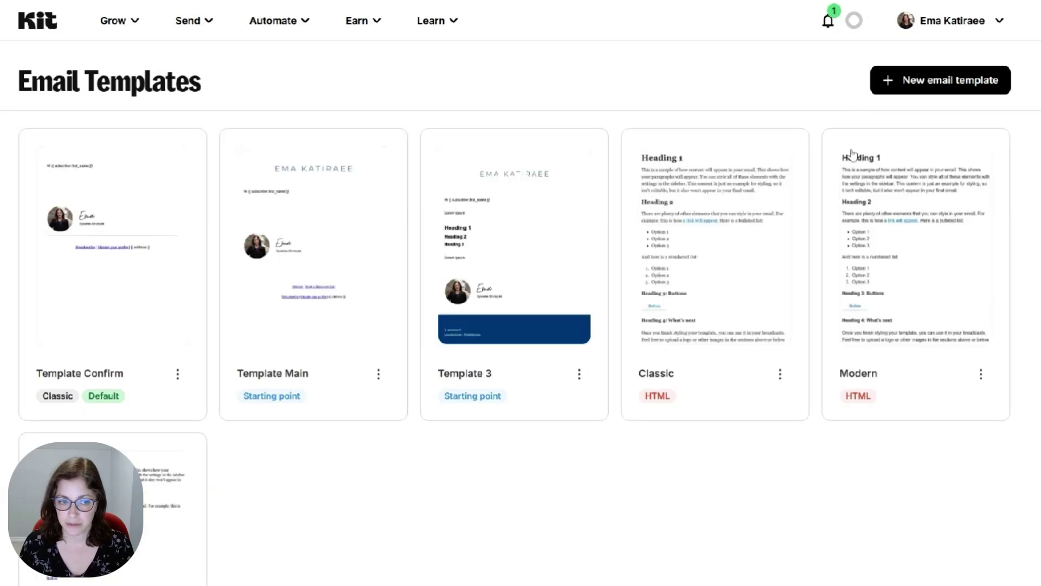
click(926, 86)
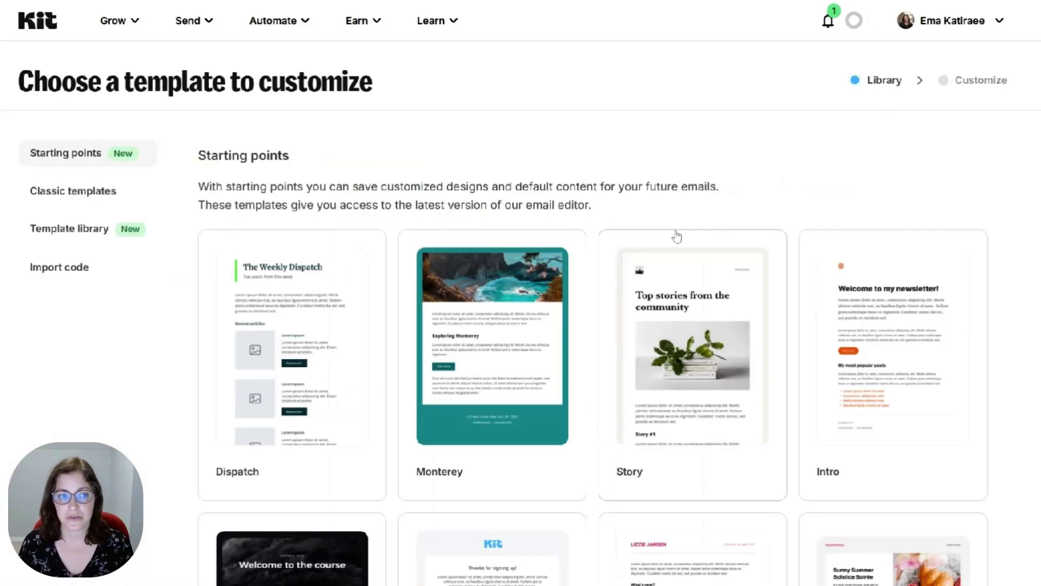
Browse the template gallery's Starting points and the Classic templates section
scroll(669, 232, down, 12)
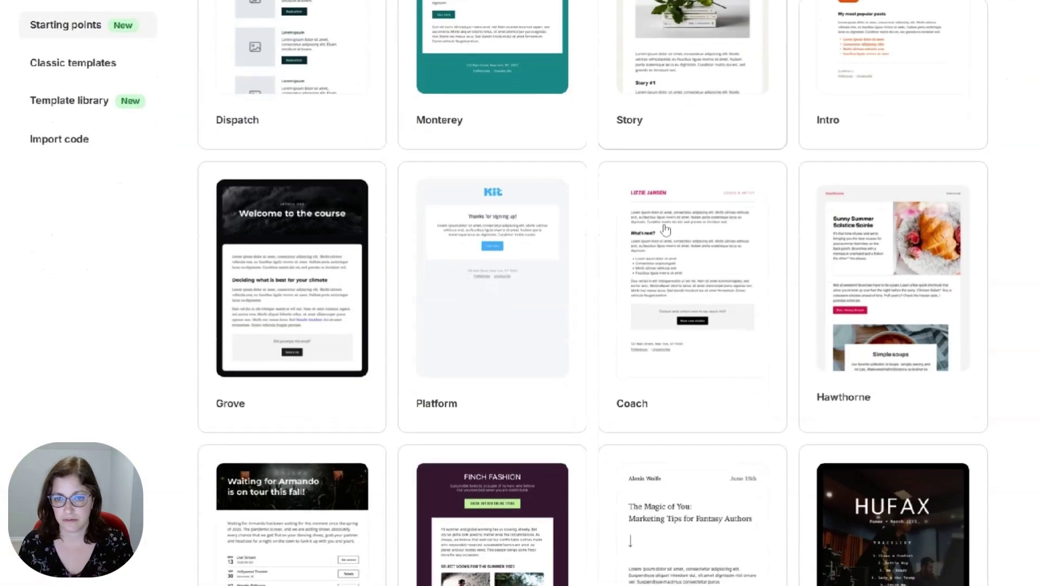
scroll(666, 230, down, 10)
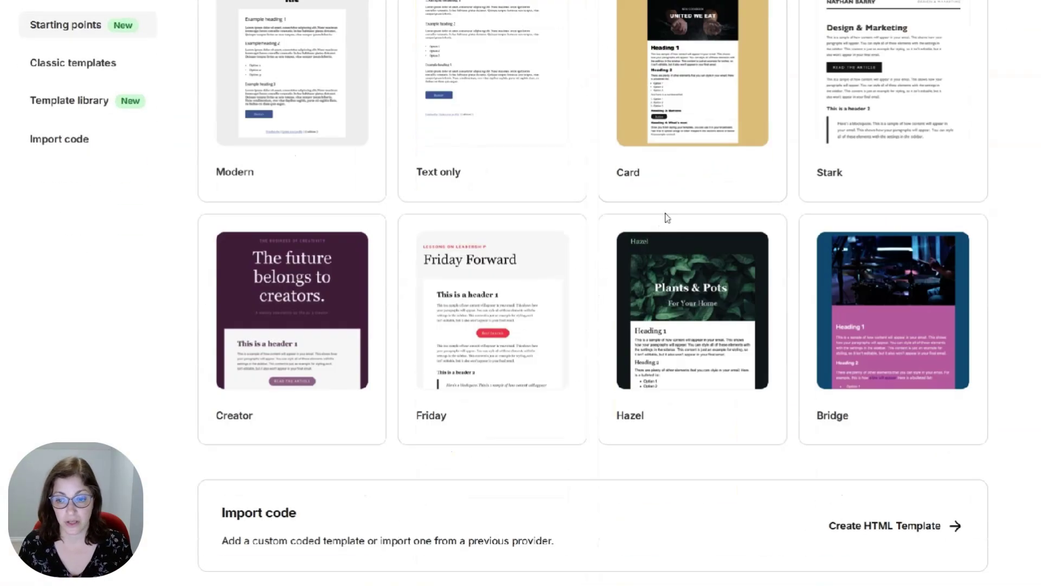
scroll(667, 218, up, 15)
scroll(666, 217, up, 11)
scroll(663, 216, down, 20)
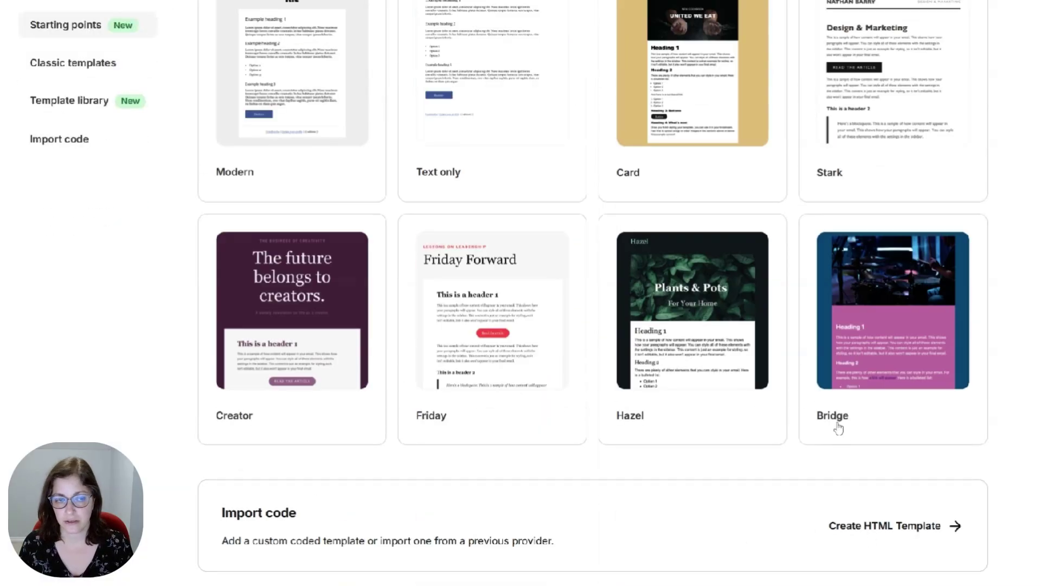
scroll(835, 424, up, 15)
scroll(835, 420, up, 8)
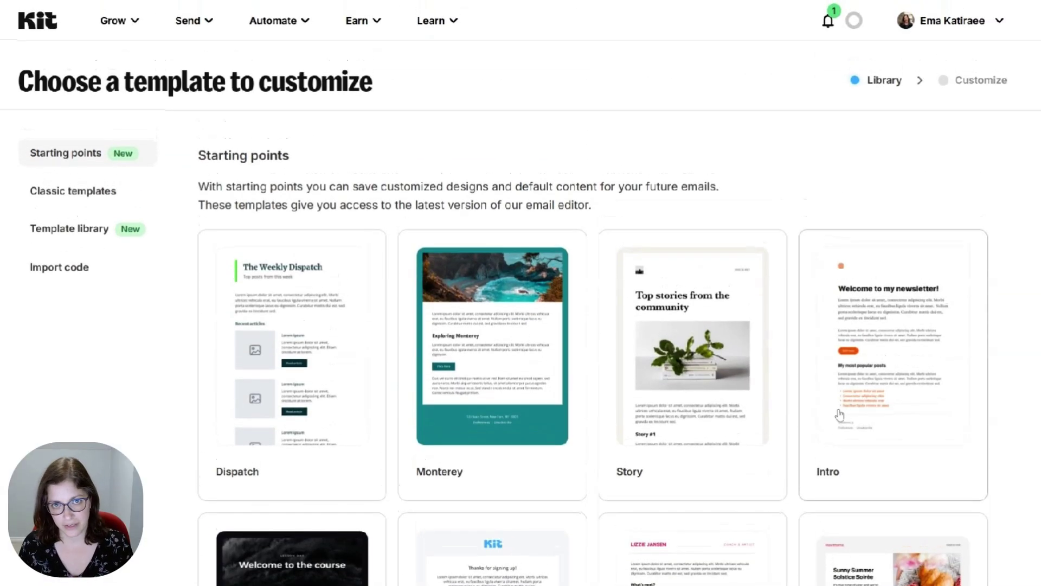
click(117, 202)
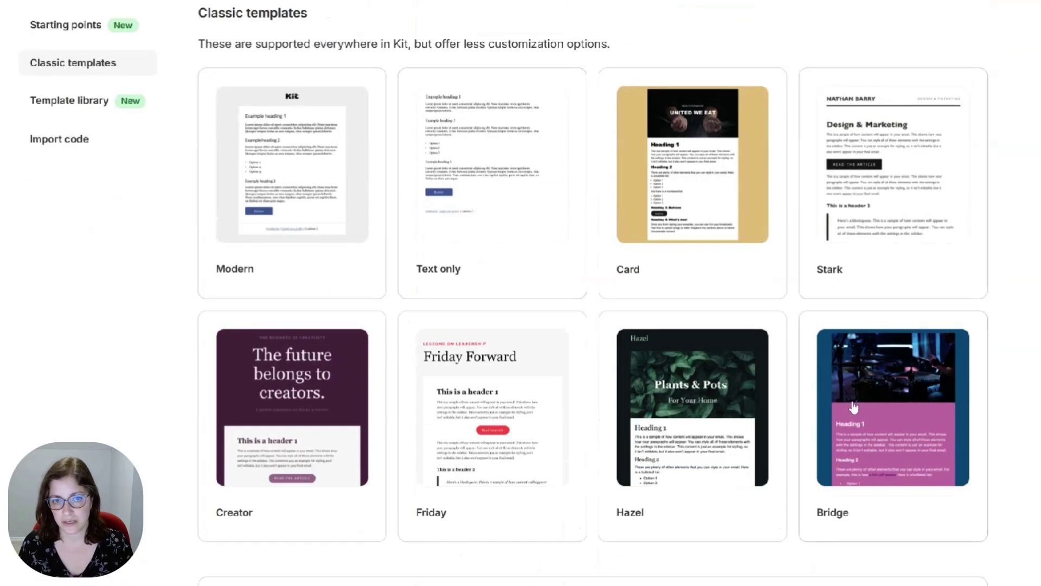
scroll(862, 241, up, 20)
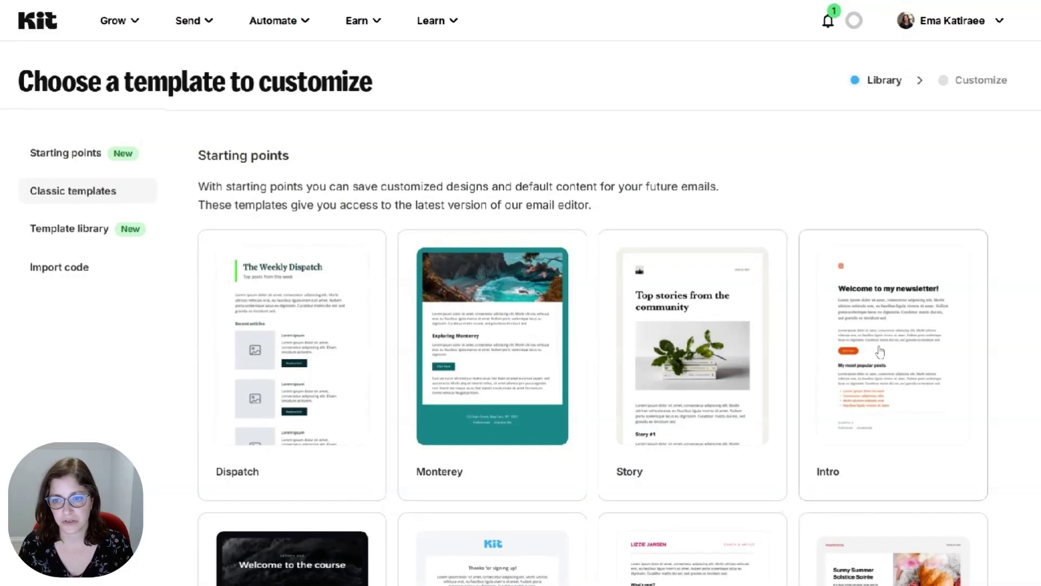
Open the Intro design and inspect the body paragraph's font list and Advanced spacing options
click(885, 345)
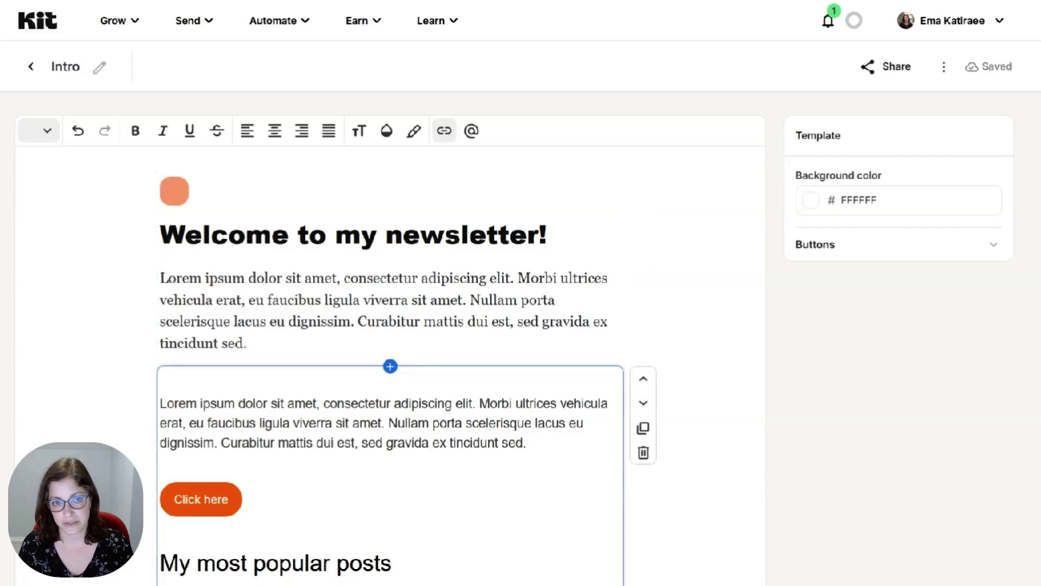
click(309, 233)
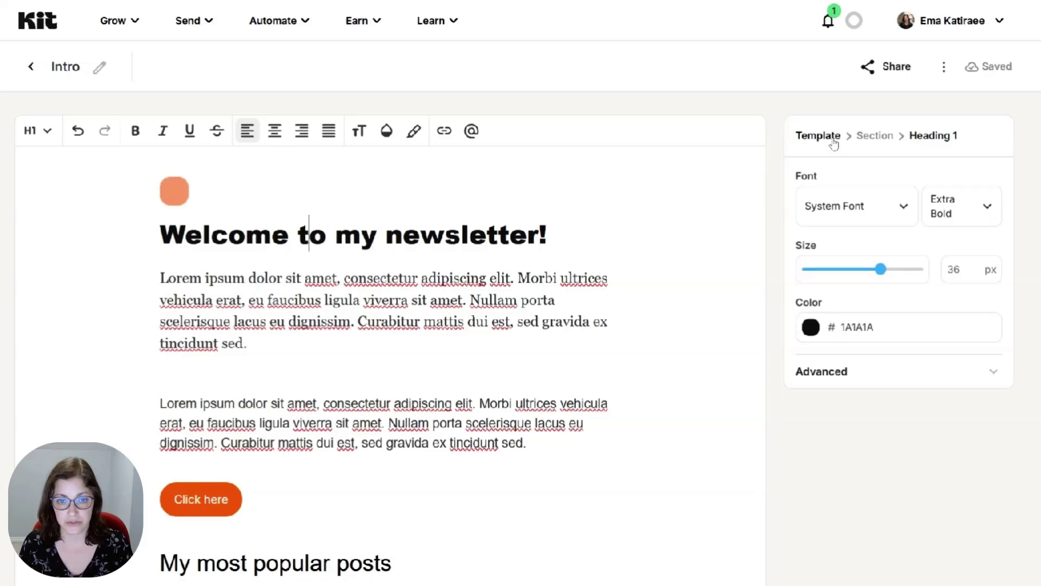
click(380, 309)
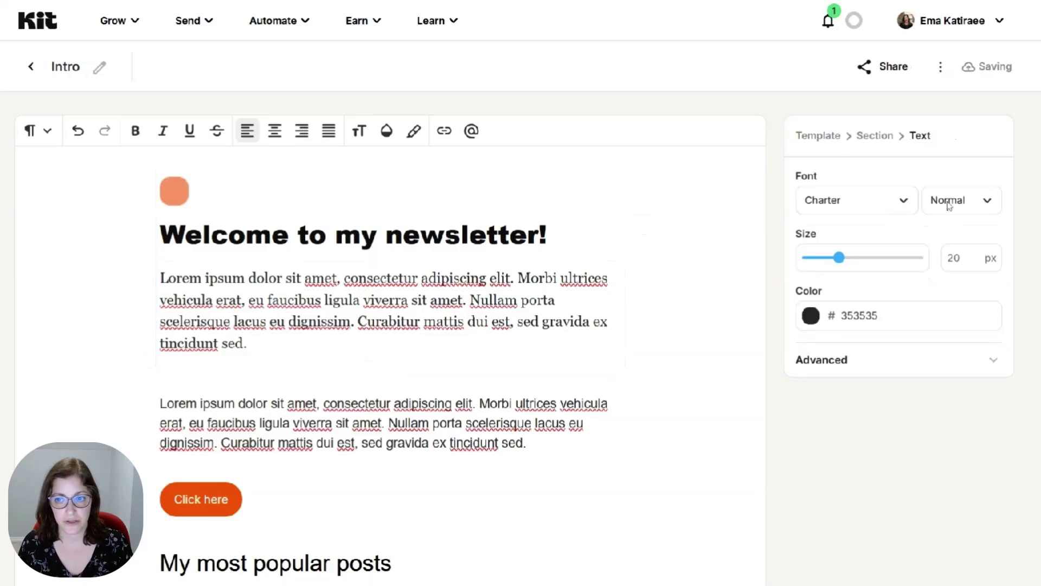
click(916, 204)
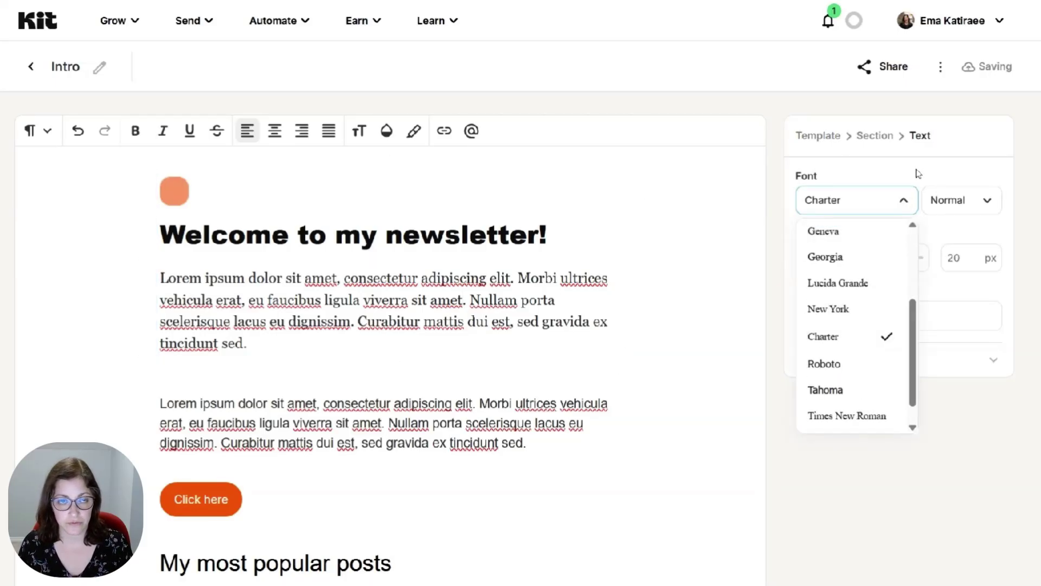
click(915, 174)
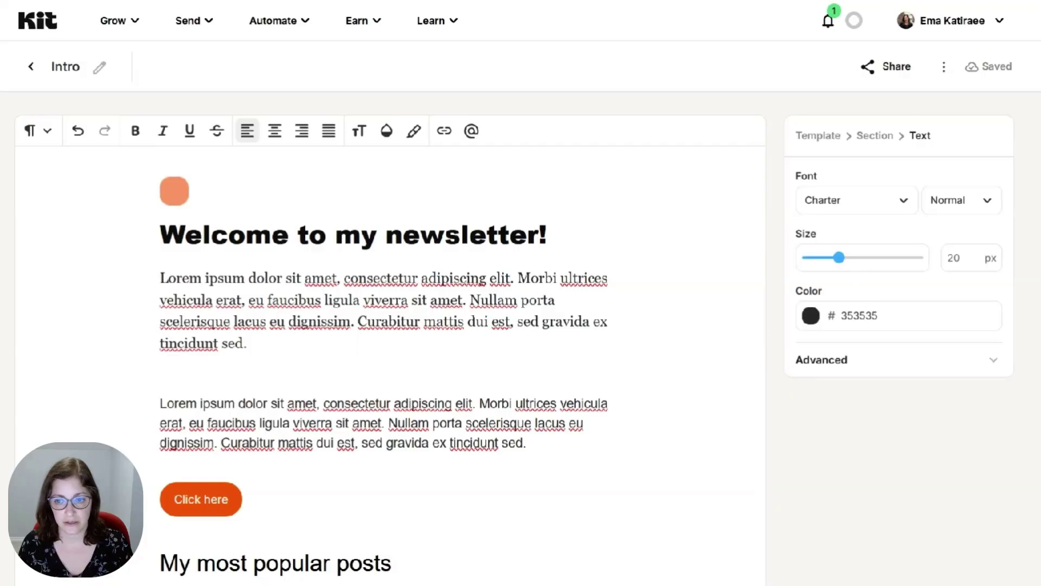
click(888, 360)
scroll(868, 391, down, 4)
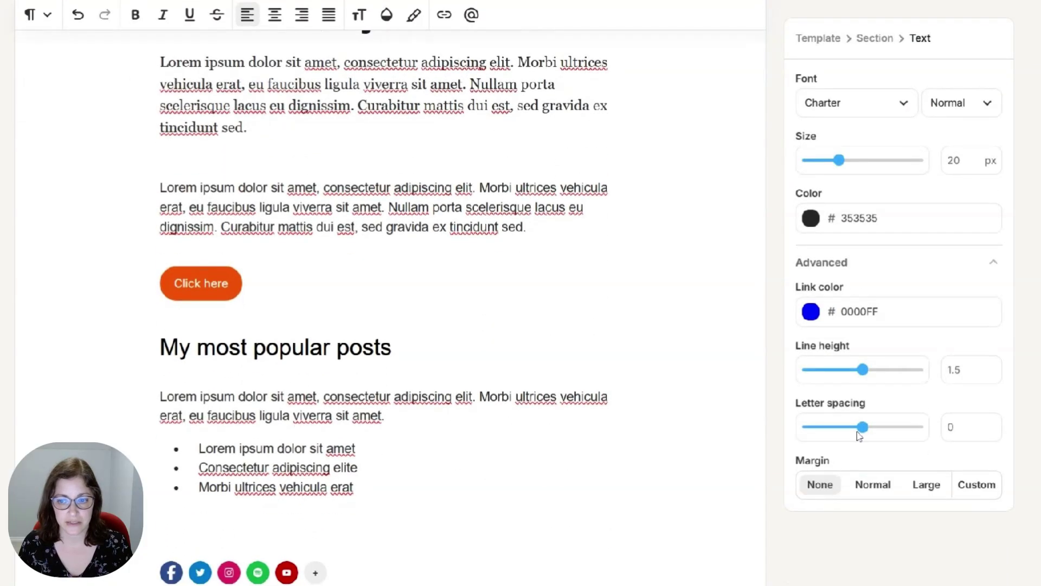
scroll(862, 449, up, 4)
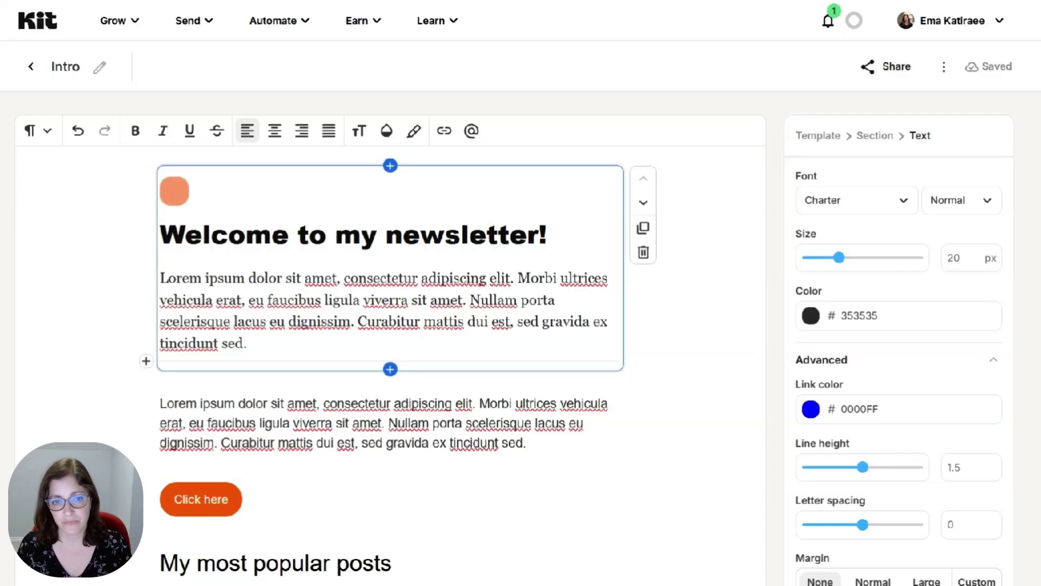
drag(227, 234, 247, 342)
click(174, 191)
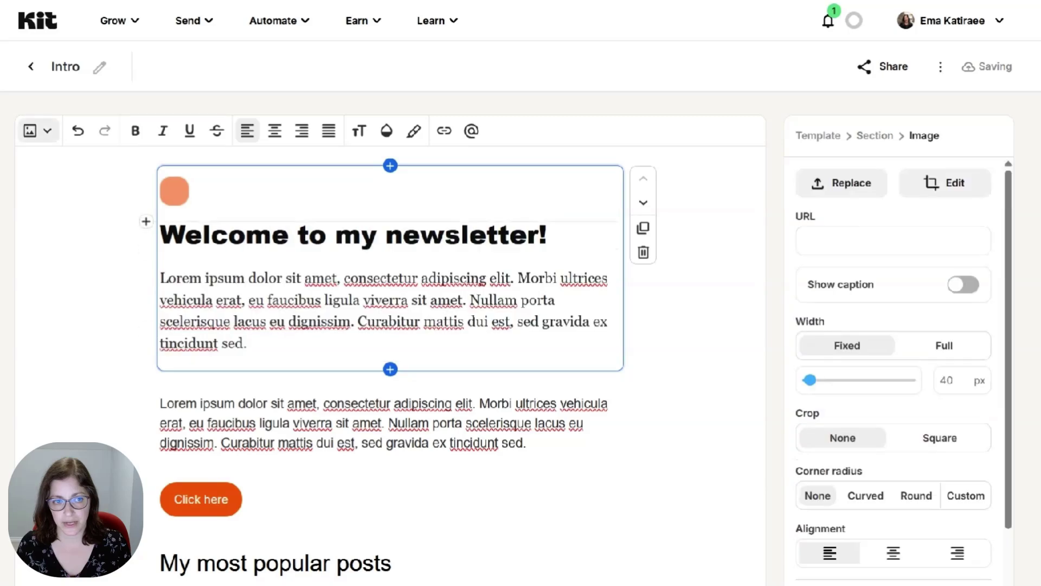
scroll(391, 325, down, 5)
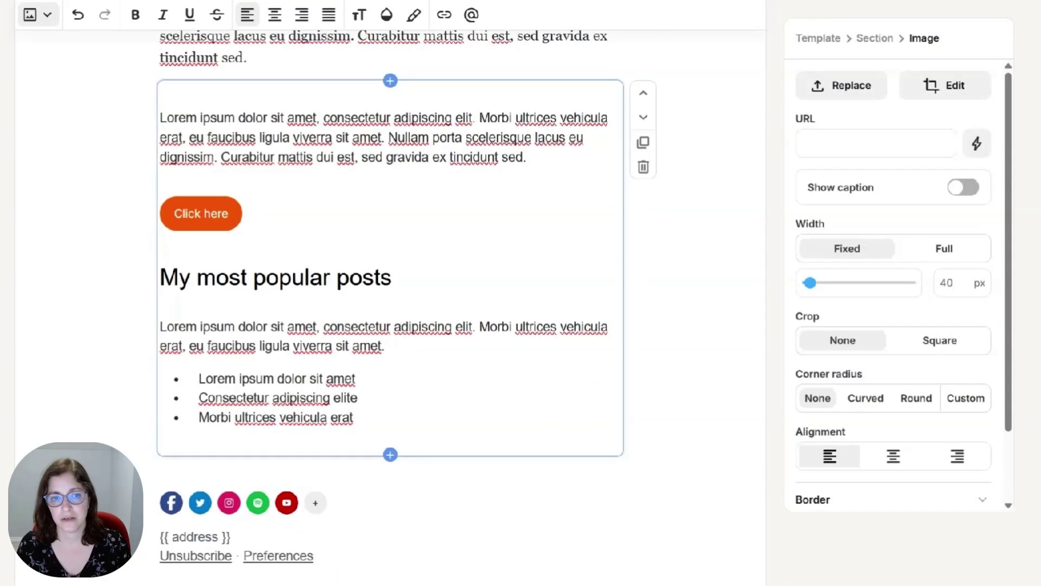
click(276, 418)
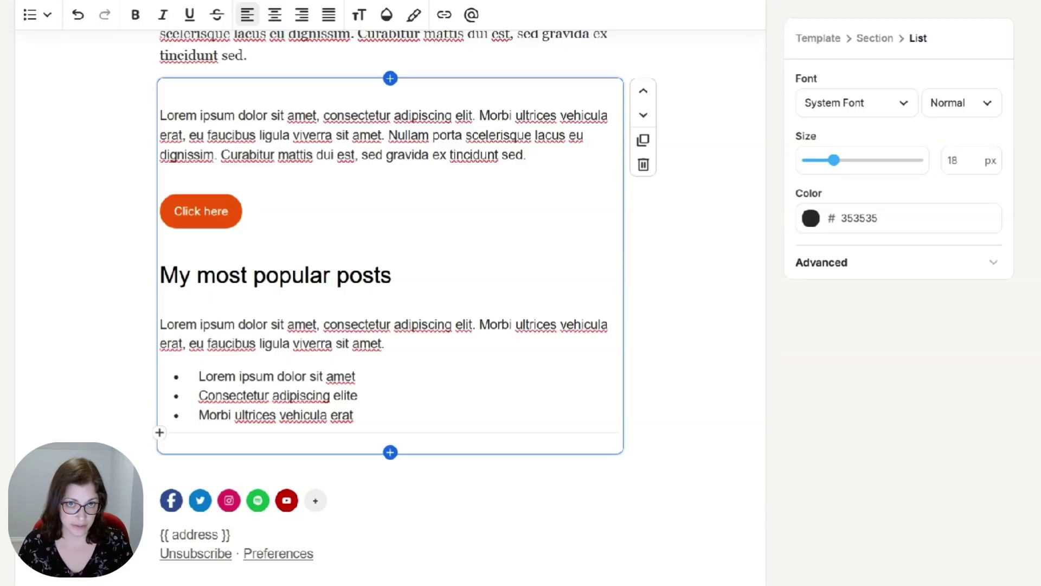
scroll(390, 325, down, 1)
click(315, 429)
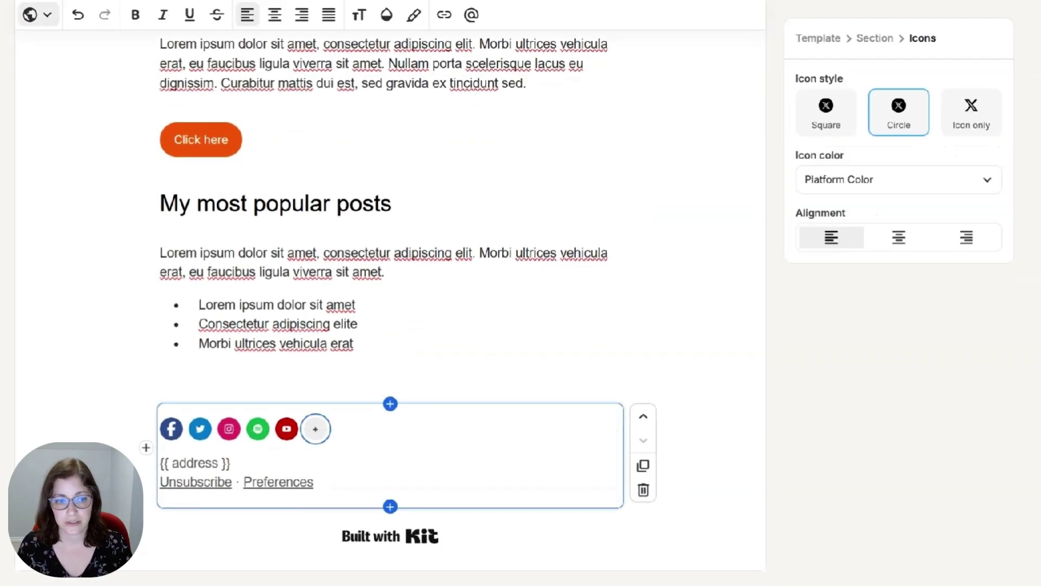
drag(233, 463, 160, 462)
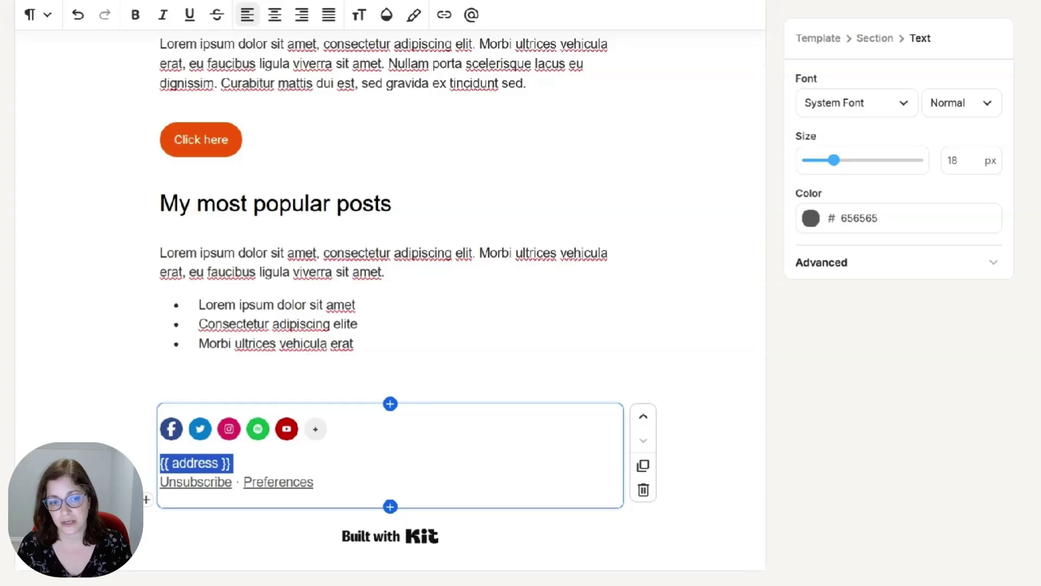
click(231, 462)
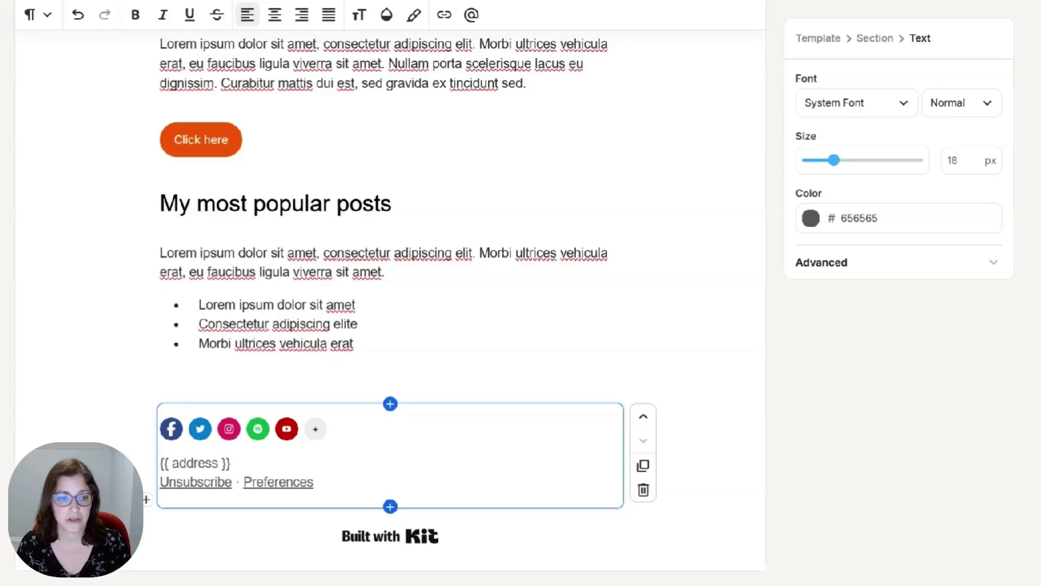
Check the links behind the footer text, including Preferences, leaving them unchanged
click(444, 15)
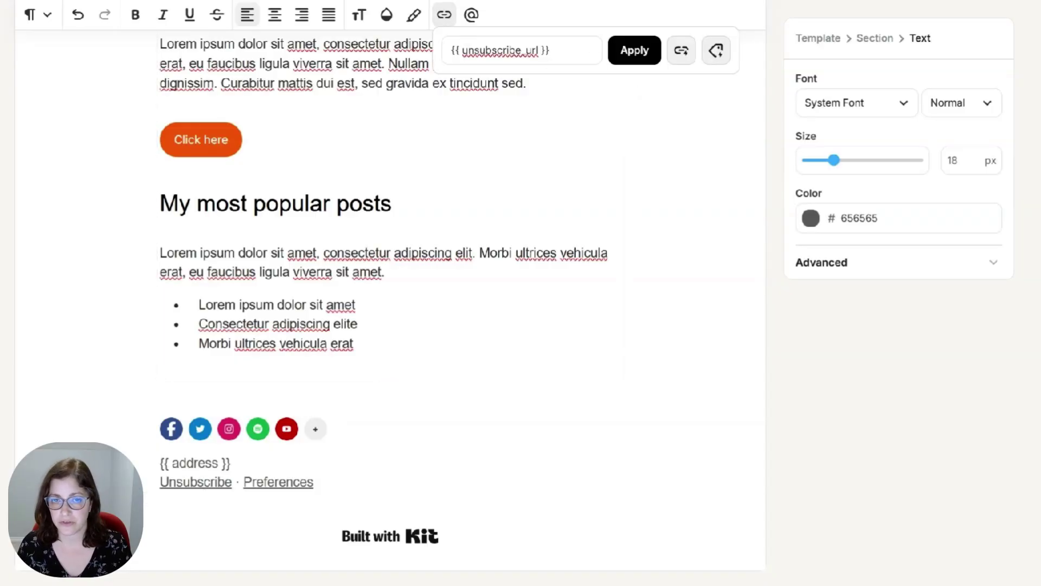
key(Return)
click(203, 482)
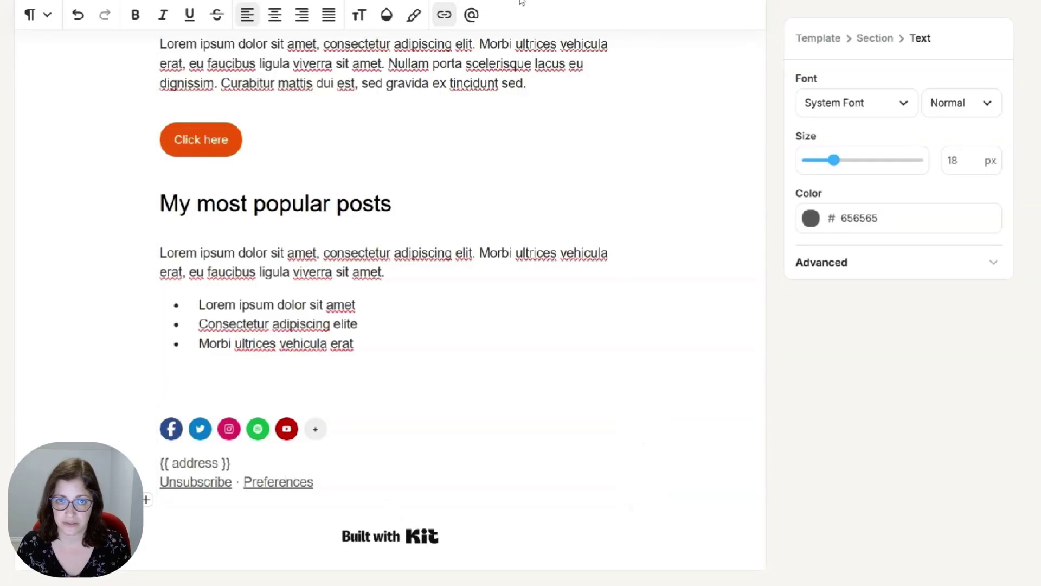
click(454, 16)
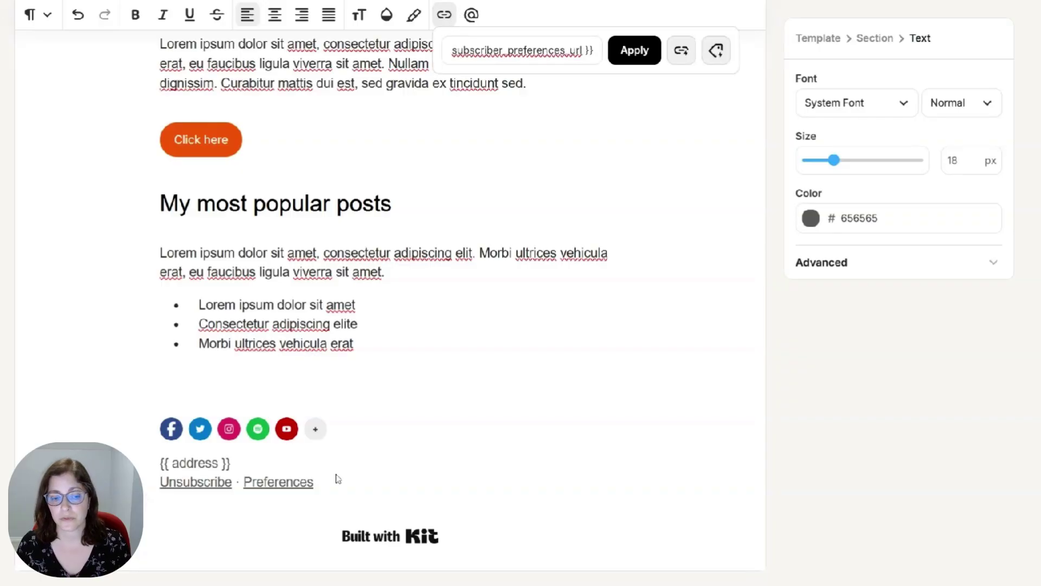
key(Return)
click(338, 477)
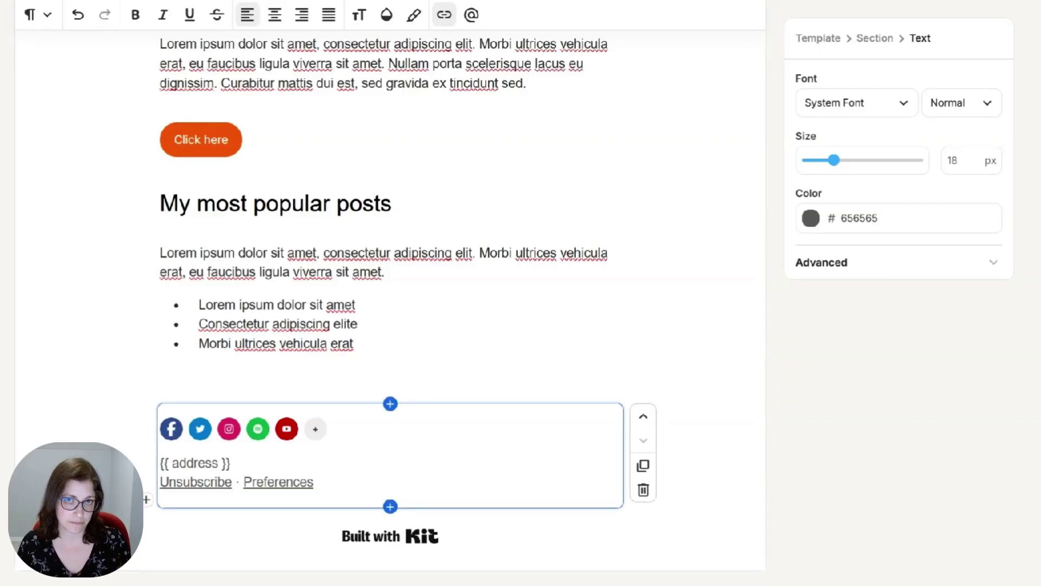
Switch off Show badge for the footer's Built with Kit badge
scroll(384, 488, down, 2)
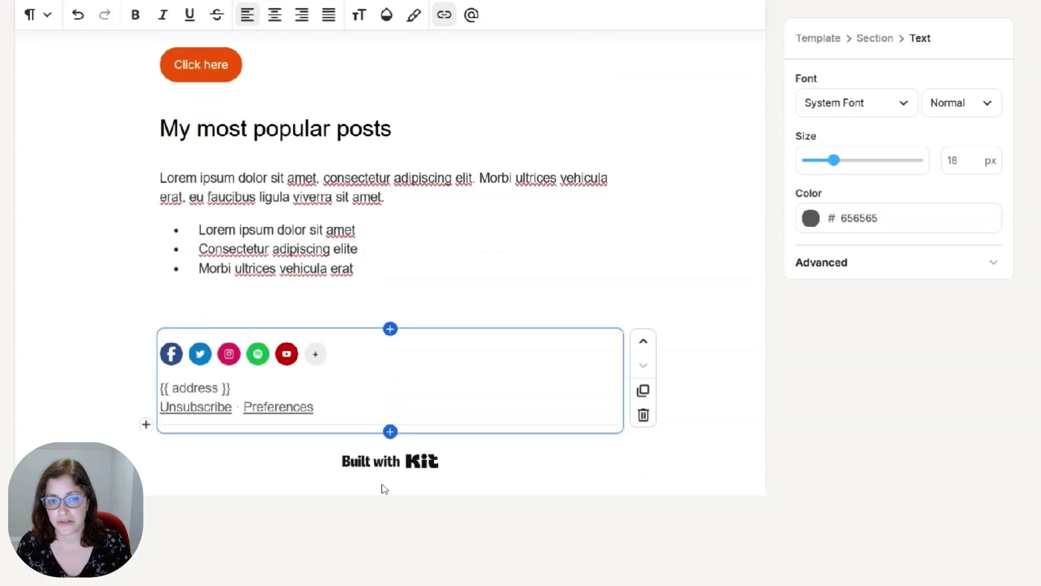
click(382, 458)
click(824, 92)
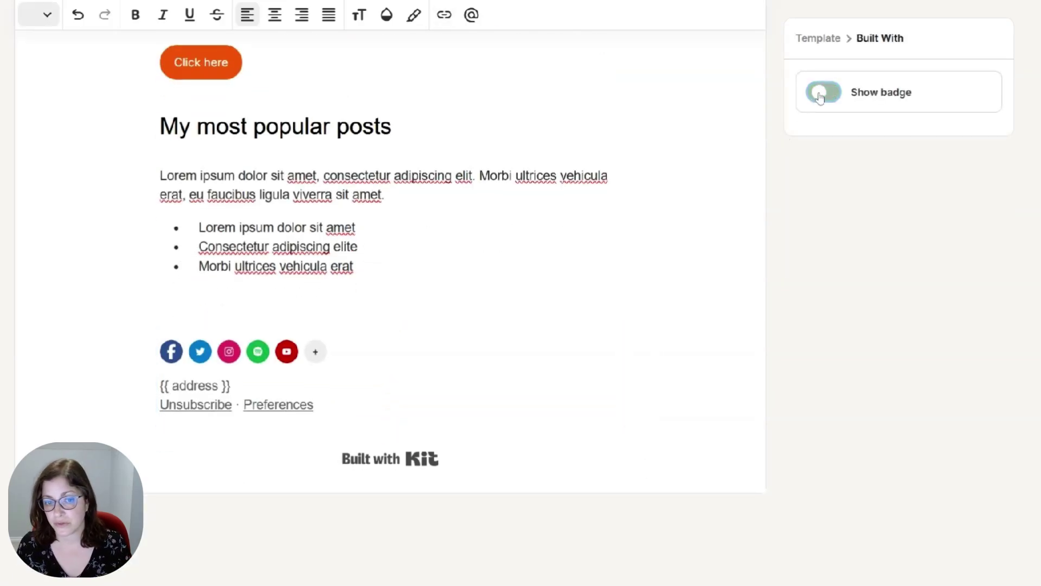
scroll(754, 184, up, 1)
scroll(390, 293, up, 8)
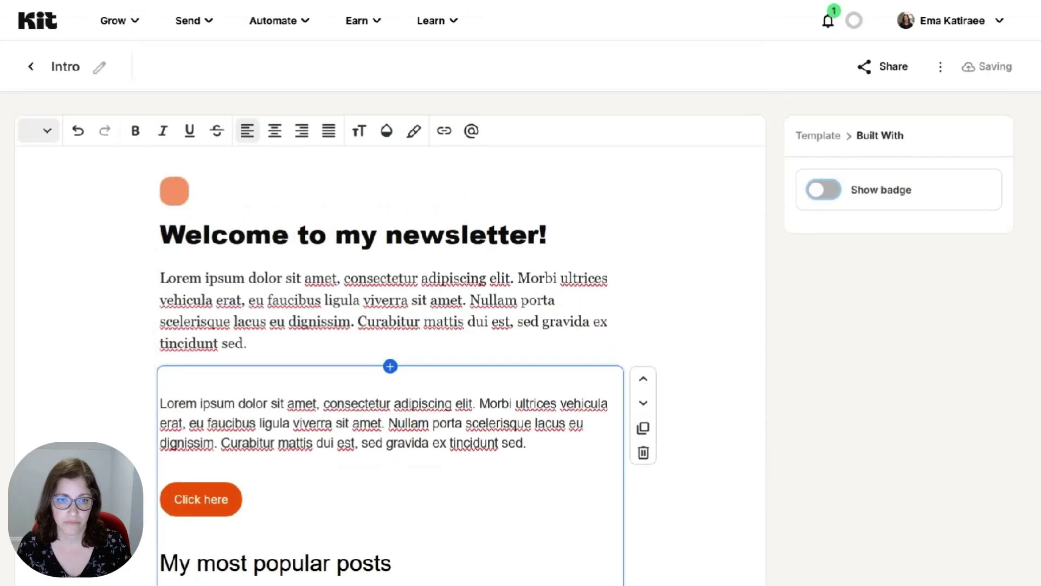
click(379, 355)
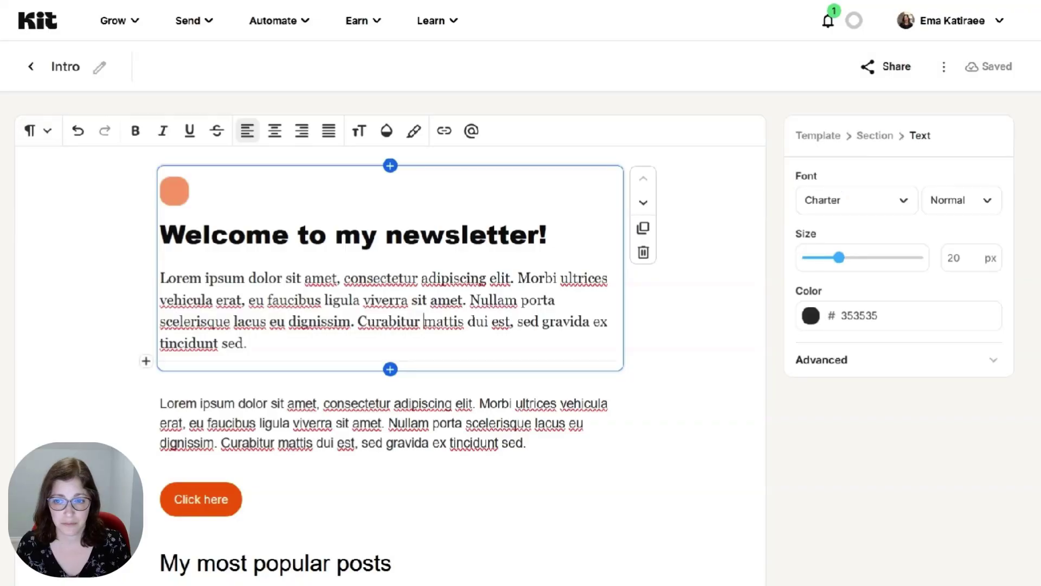
Create a new sequence from Send > Sequences using the Intro template for its first email
click(208, 25)
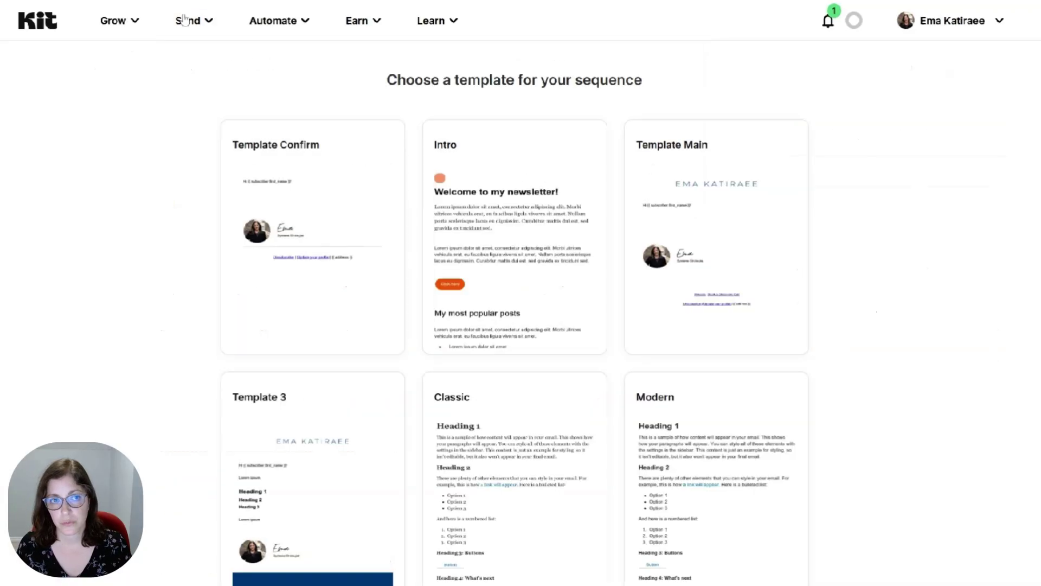
click(191, 21)
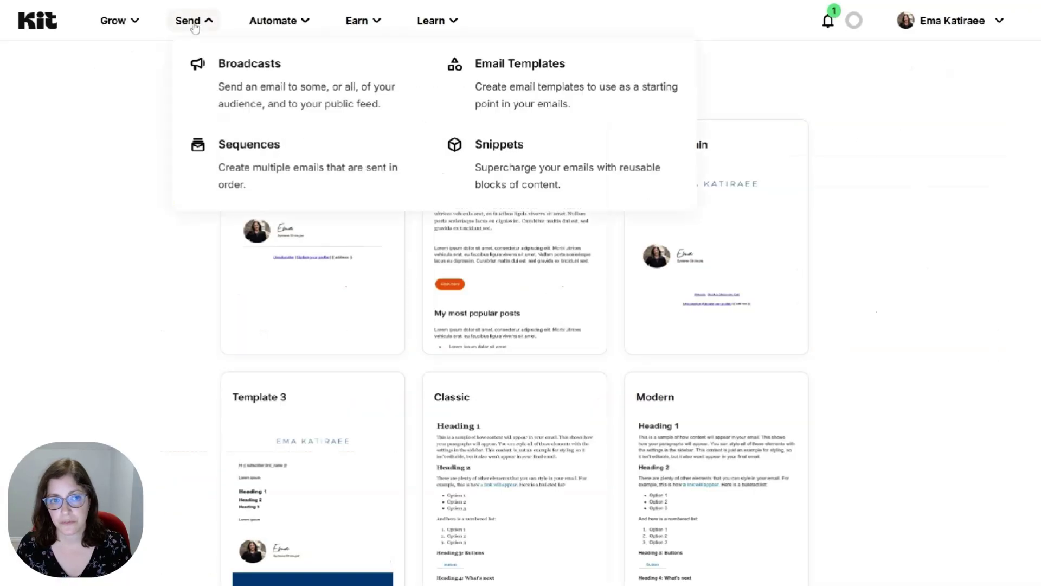
click(903, 195)
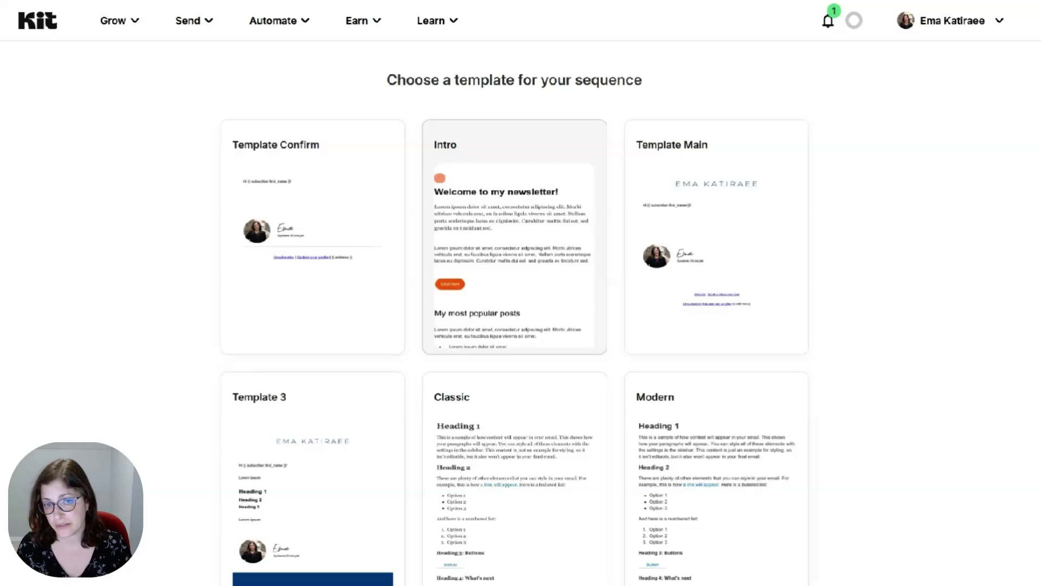
click(512, 226)
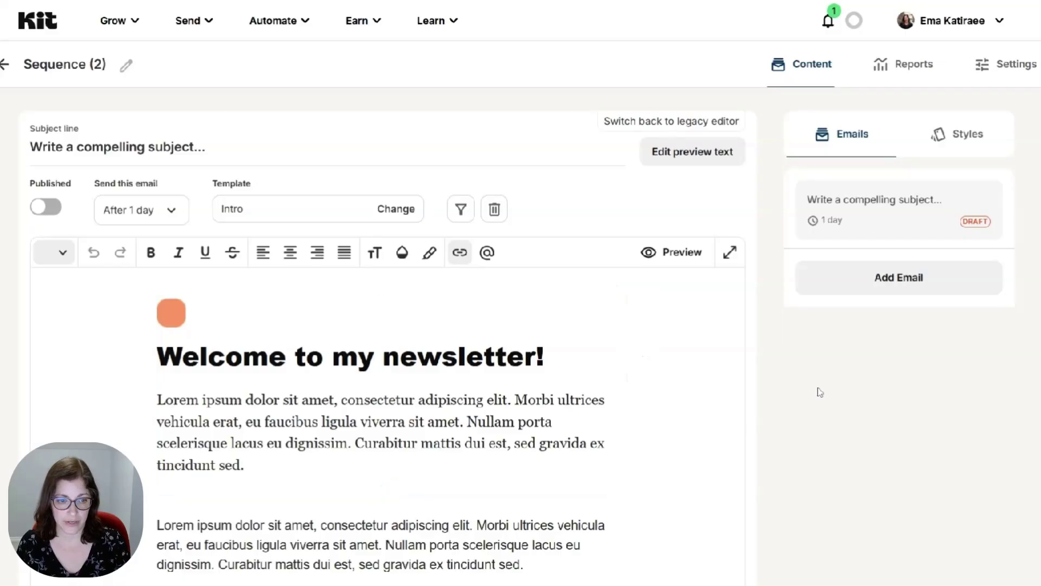
scroll(612, 393, down, 2)
scroll(612, 394, down, 2)
click(244, 249)
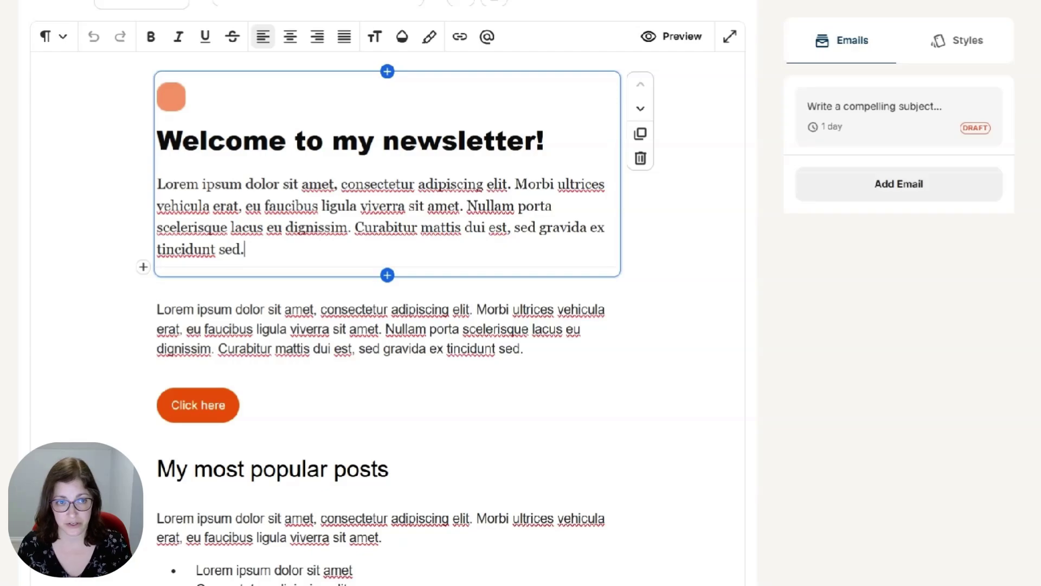
Attempt to publish the sequence with the Published toggle, which fails
scroll(891, 273, up, 4)
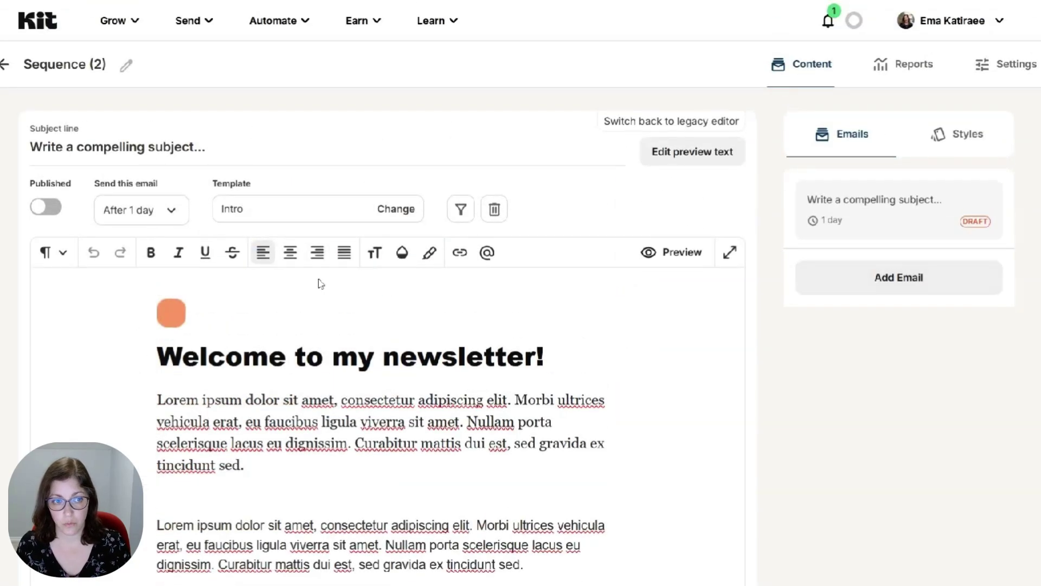
scroll(318, 281, down, 8)
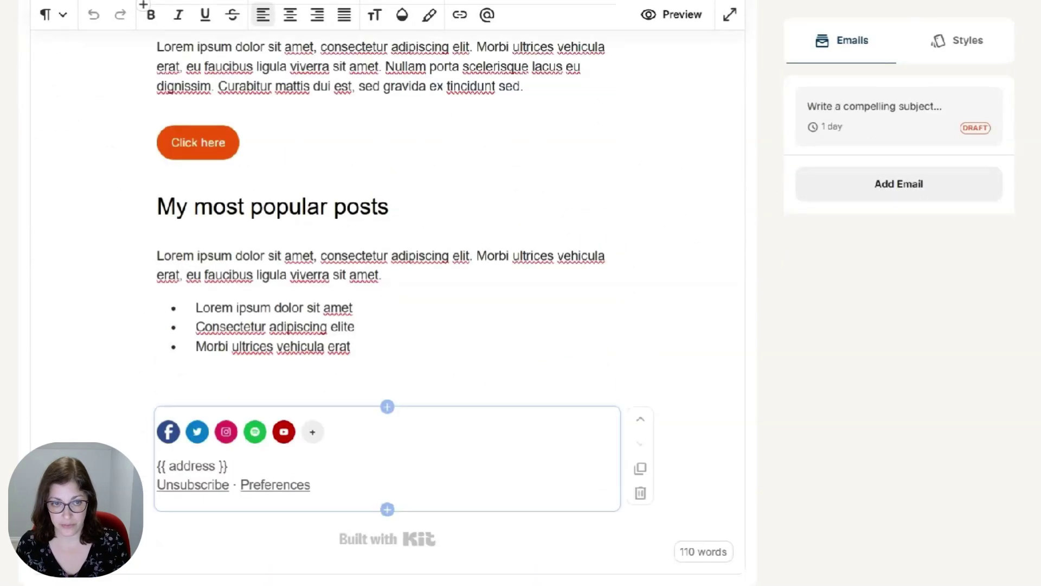
scroll(380, 271, up, 10)
click(49, 206)
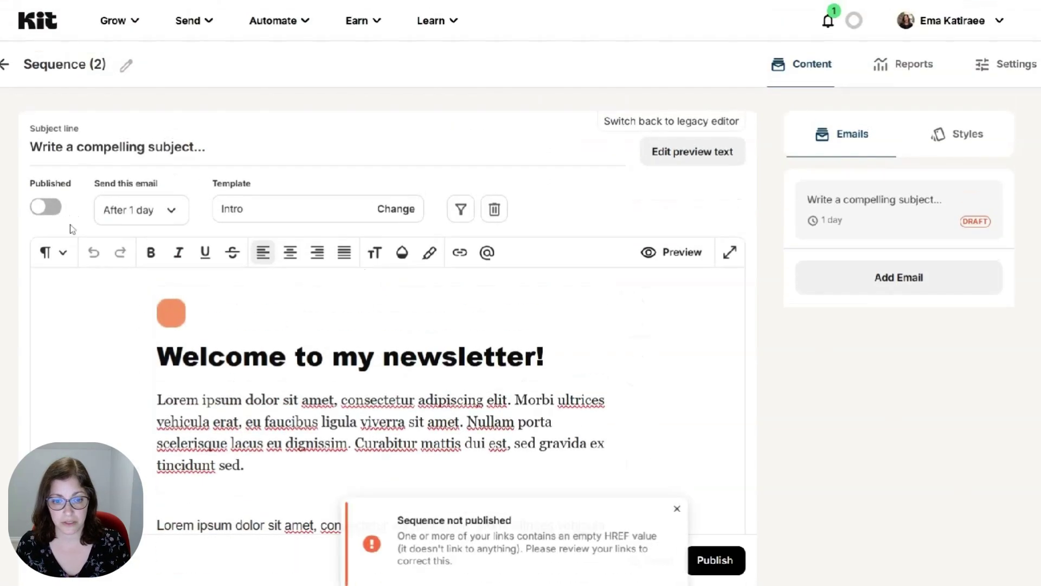
Delete the empty-link Click here button and publish the sequence email
scroll(640, 350, down, 5)
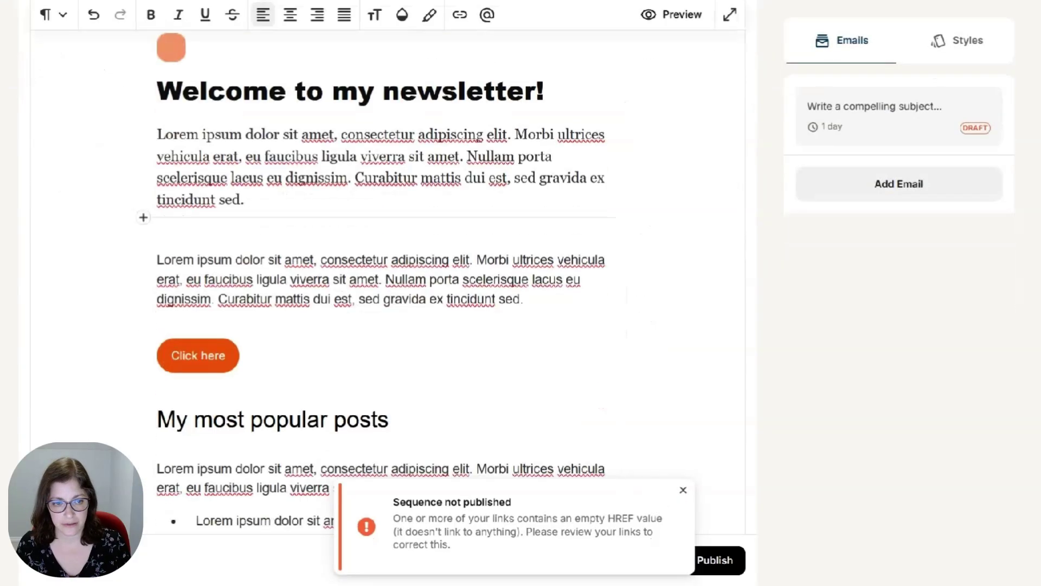
click(198, 355)
key(BackSpace)
key(BackSpace)
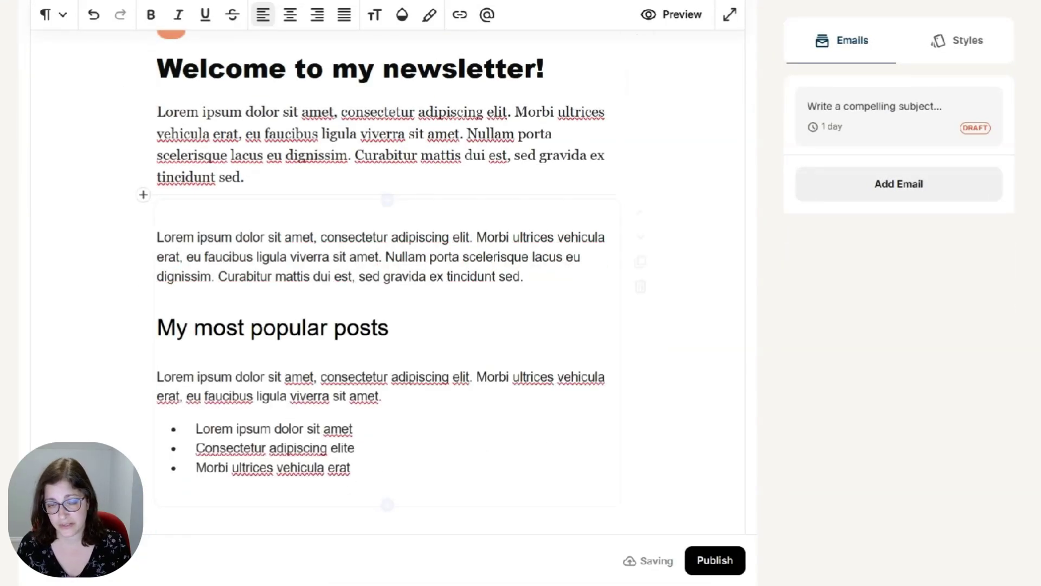
click(736, 560)
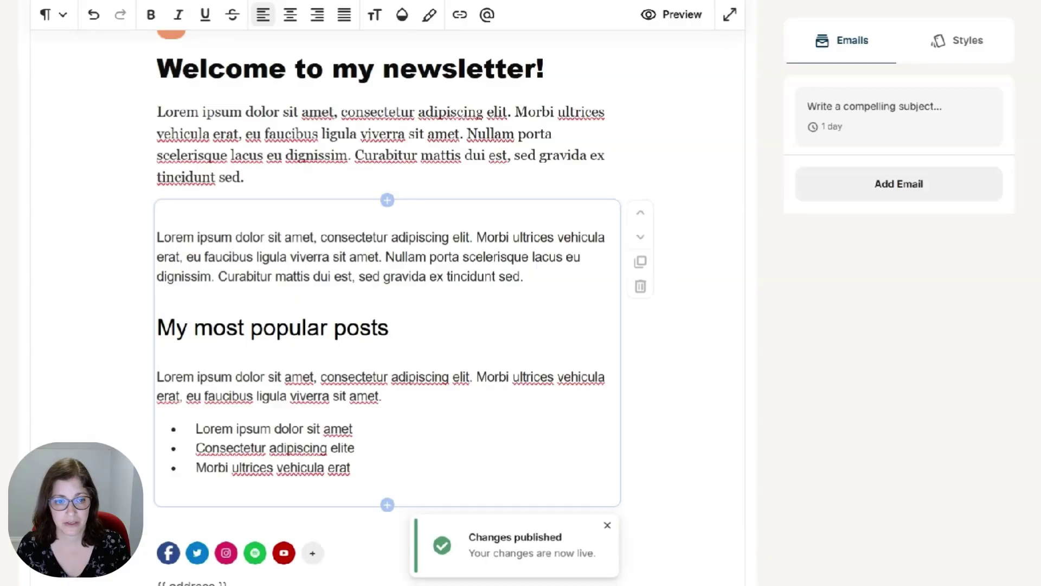
scroll(402, 237, up, 5)
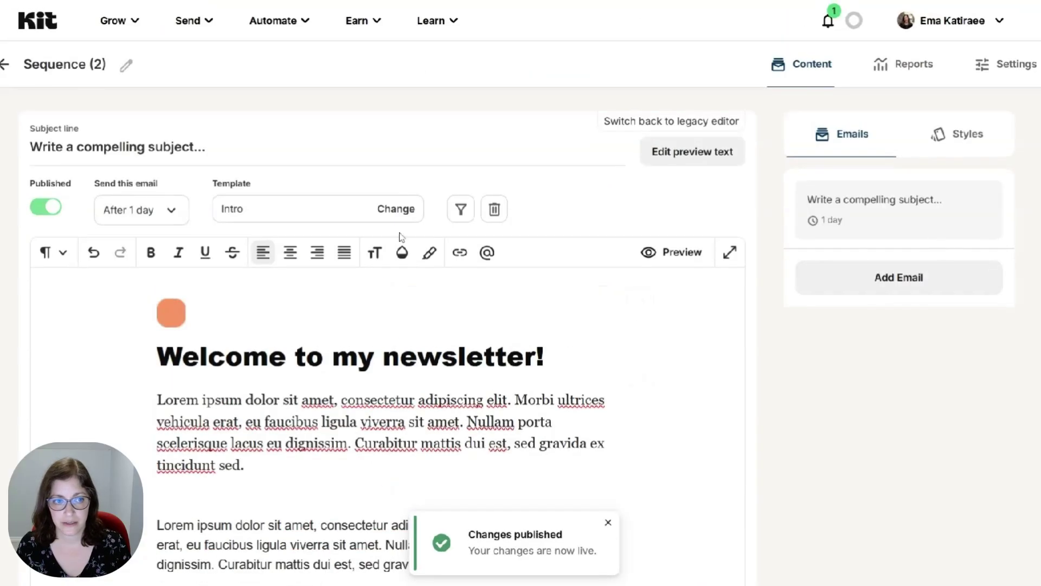
Change the first email's send delay from 1 day to 0 days, so it sends Immediately
click(149, 211)
click(107, 271)
click(408, 442)
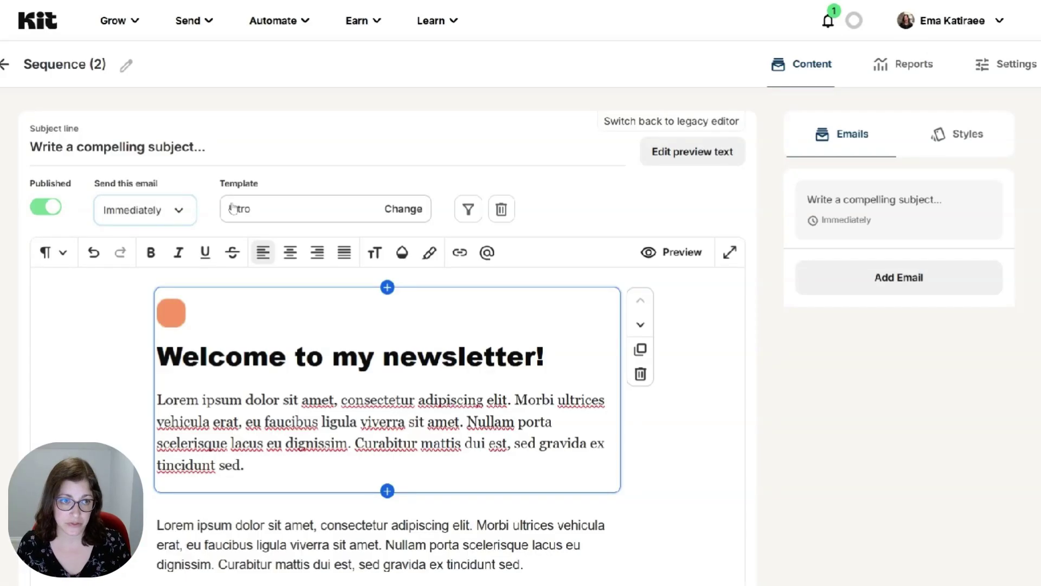
Type 'Welcome' as the subject and replace the heading's 'to my newsletter!' with the subscriber's first name
click(117, 146)
text(Welcome)
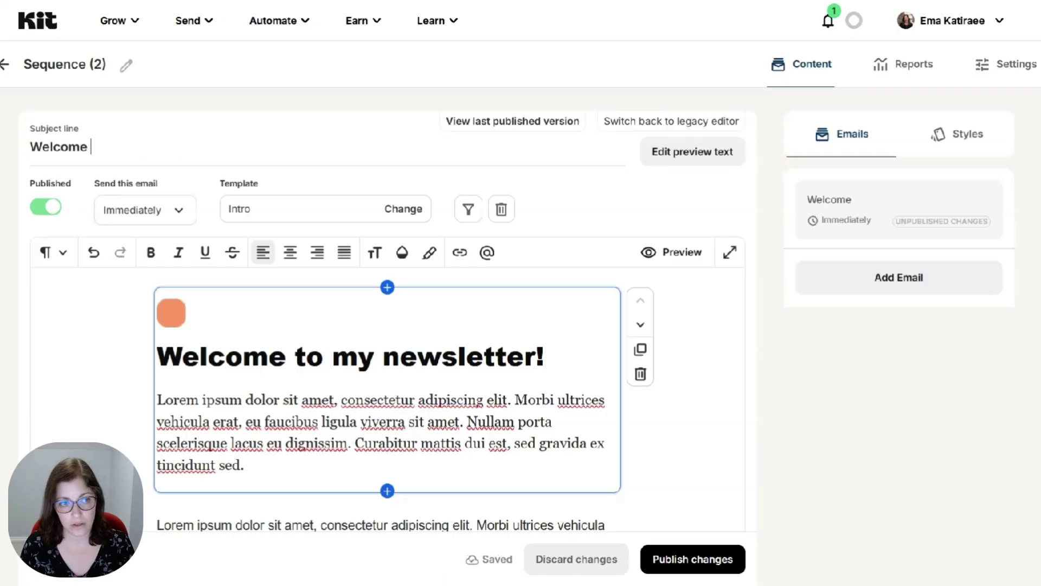
drag(544, 356, 296, 356)
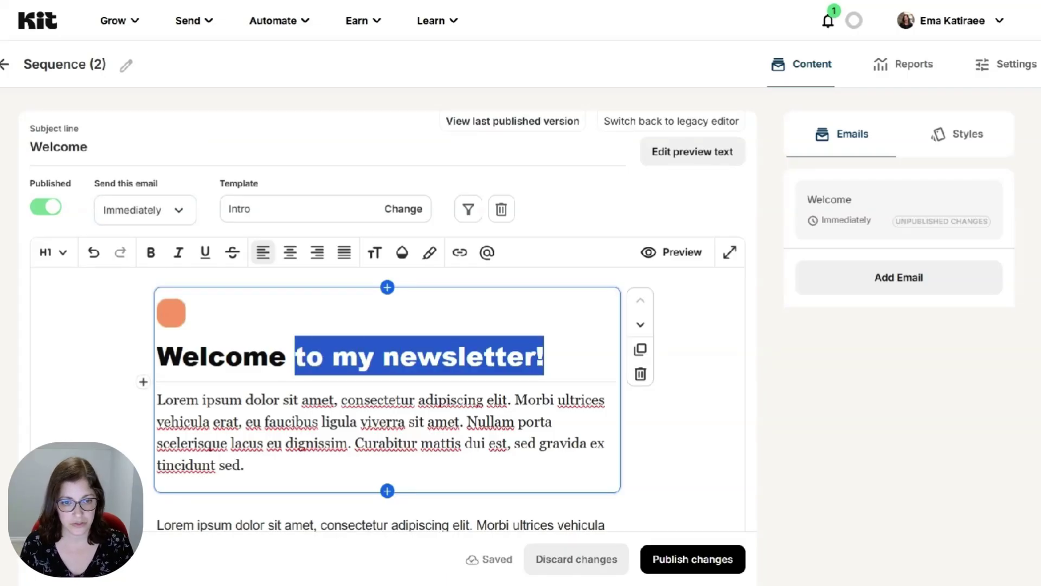
click(143, 382)
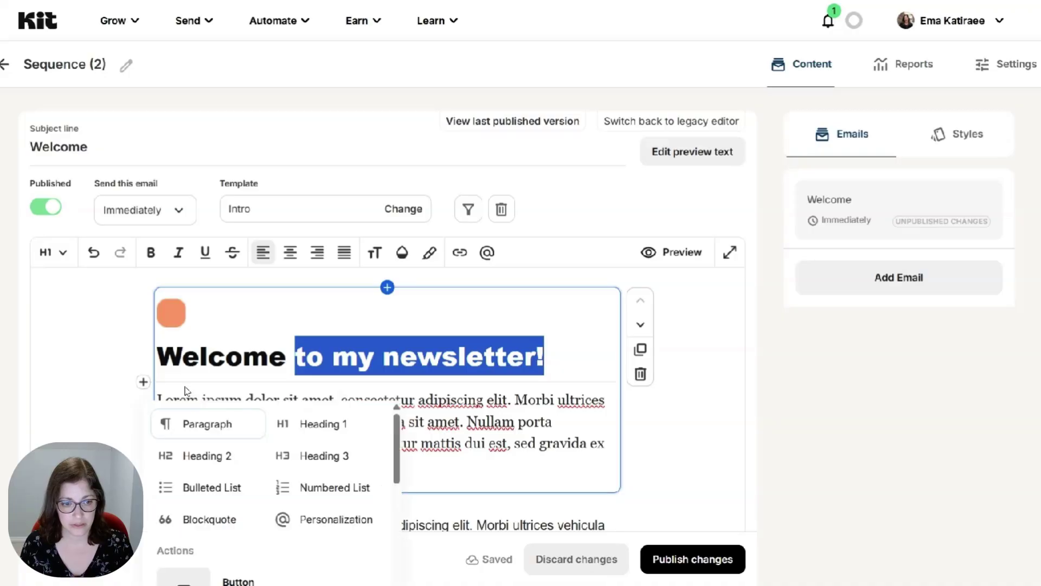
click(330, 520)
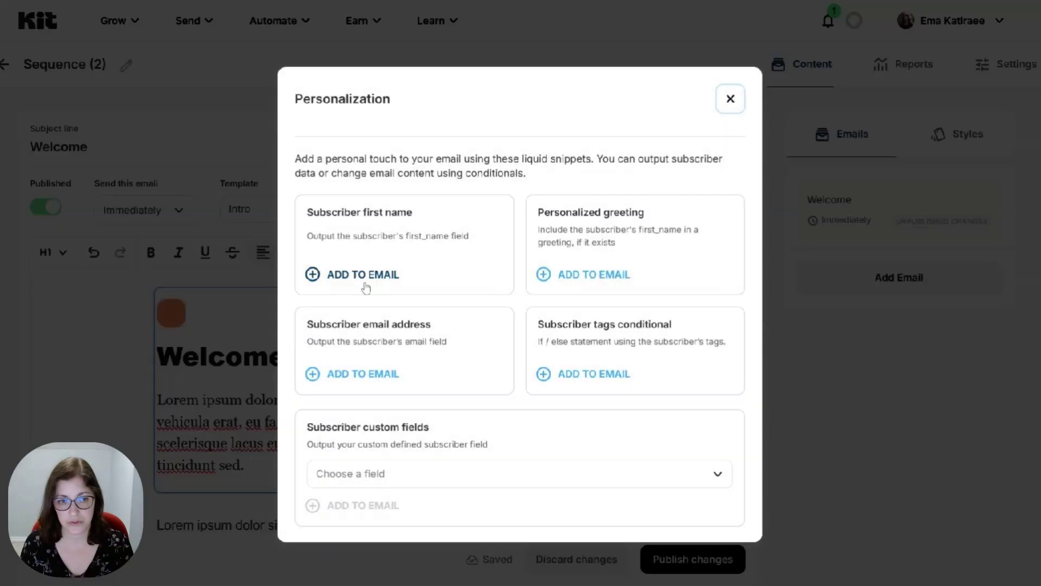
click(369, 274)
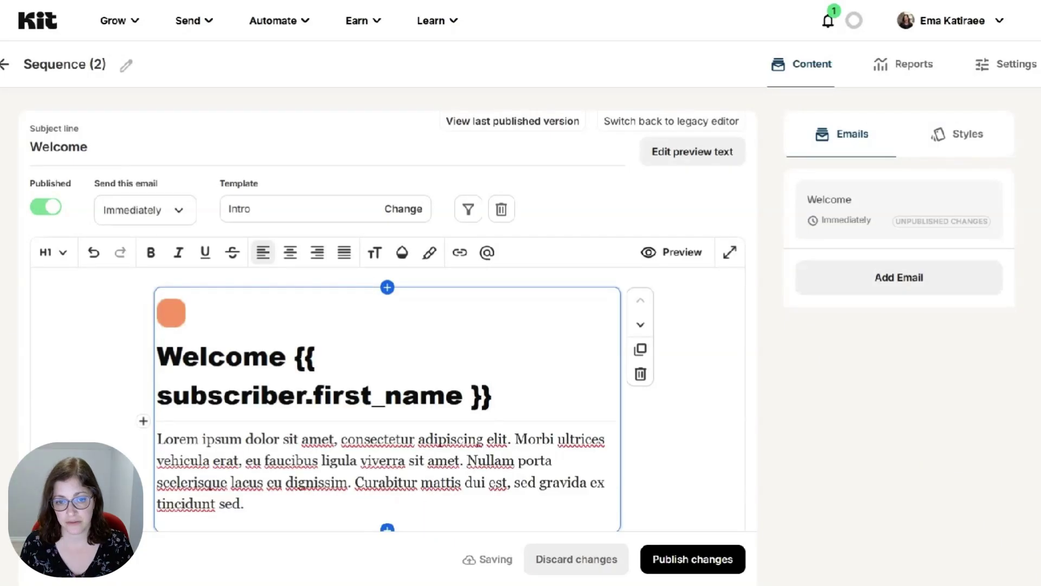
Add the {{ subscriber.first_name }} variable after 'Welcome' in the subject and publish the changes
key(ctrl+shift+Left)
key(ctrl+shift+Left)
key(ctrl+shift+Left)
key(ctrl+shift+Left)
key(ctrl+shift+Left)
key(ctrl+c)
click(92, 147)
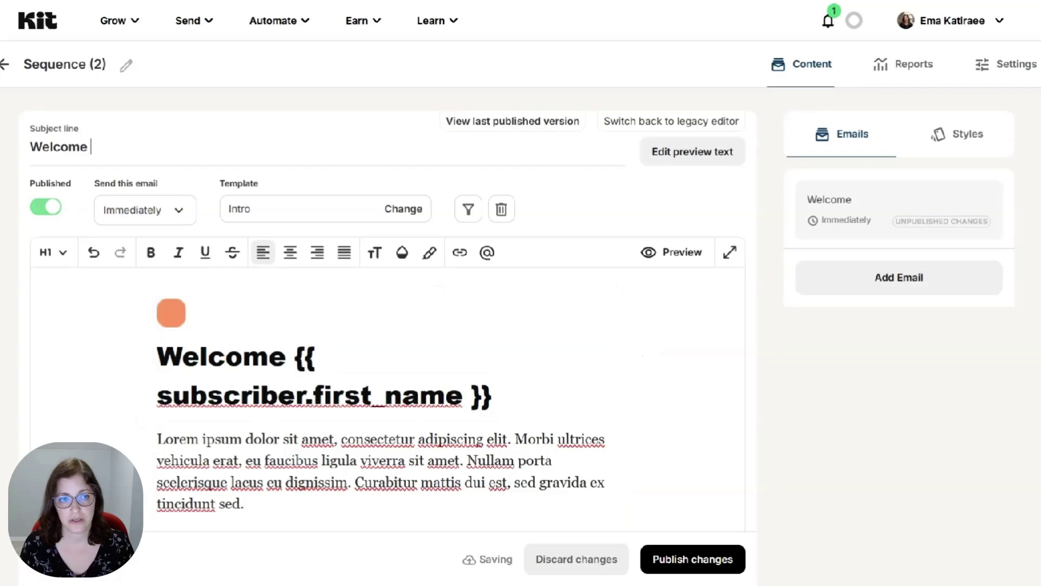
key(ctrl+v)
click(447, 300)
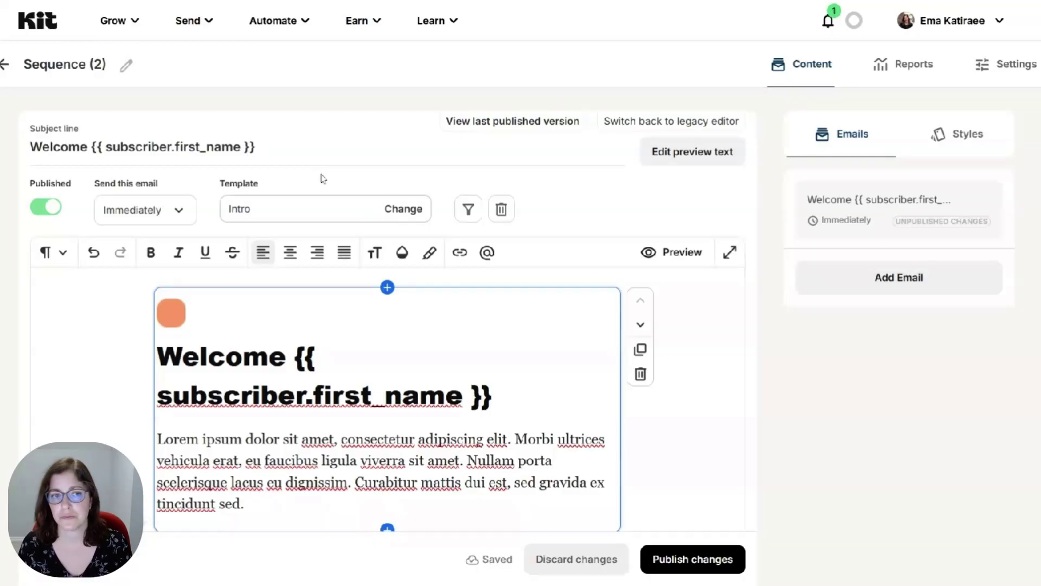
scroll(387, 326, down, 4)
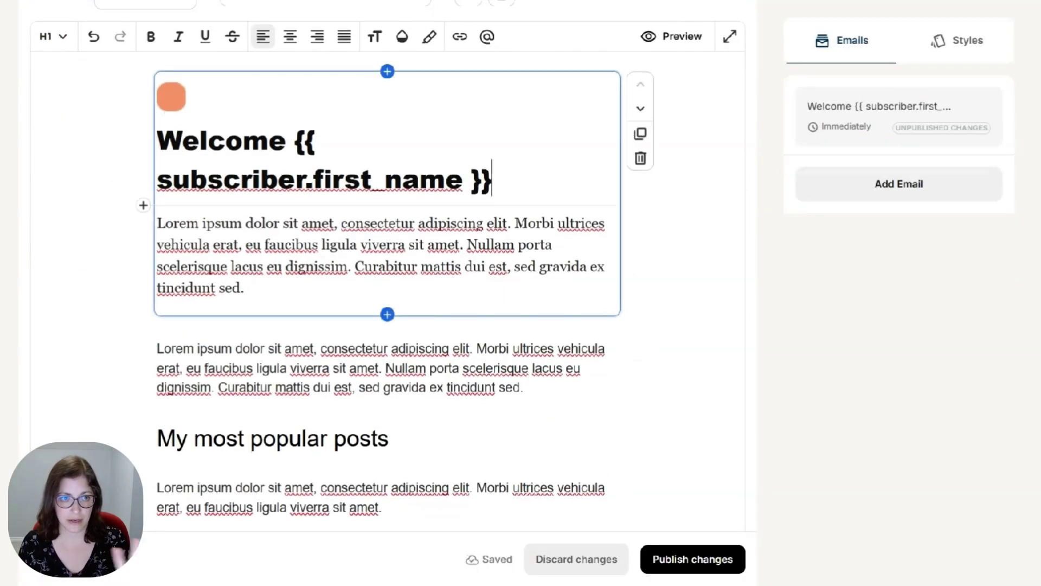
scroll(326, 276, up, 4)
click(683, 559)
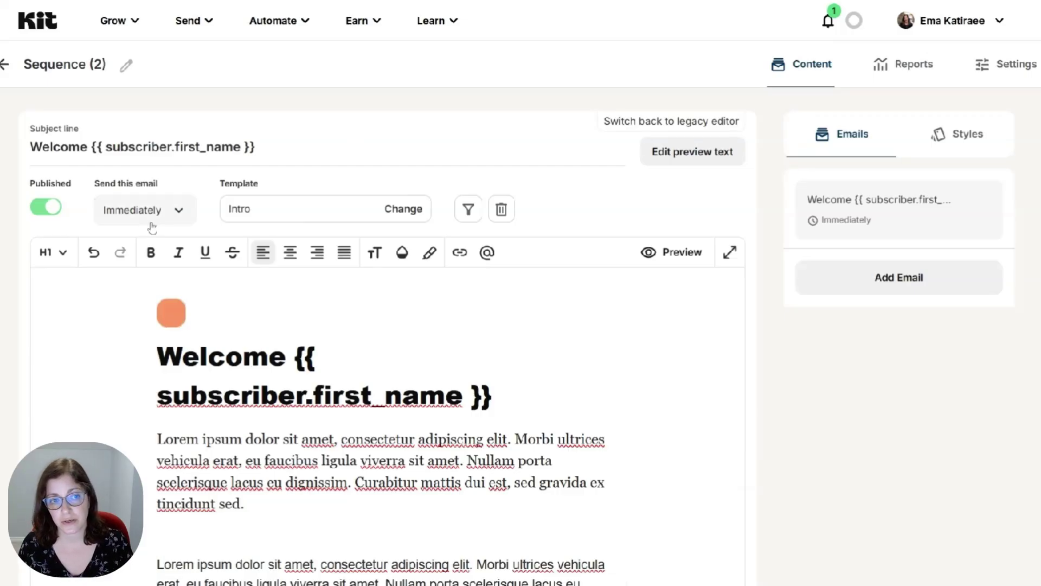
Add a second email to Sequence (2) and change its send delay from 1 day to 2 days
click(889, 283)
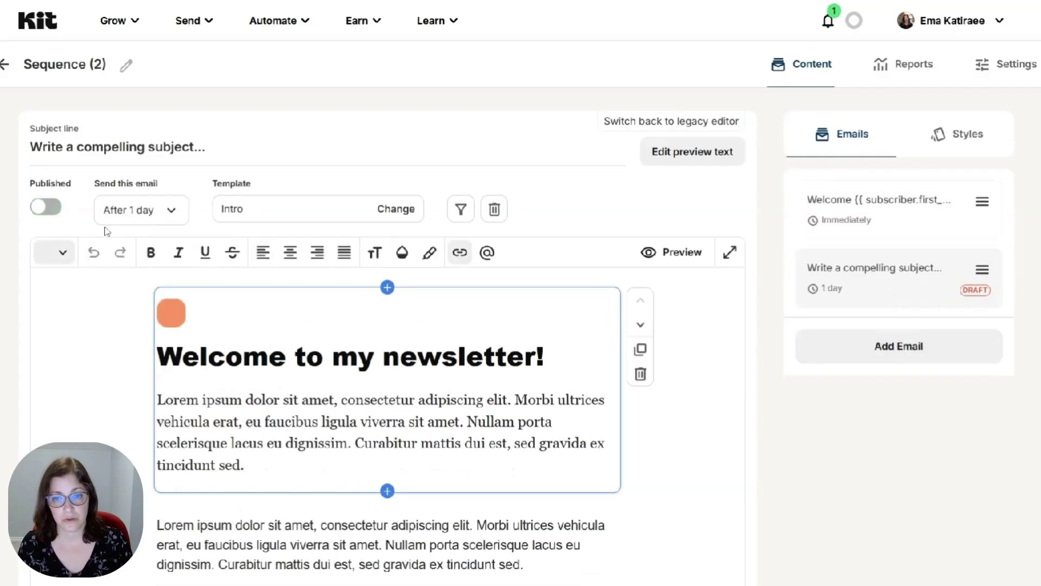
click(380, 391)
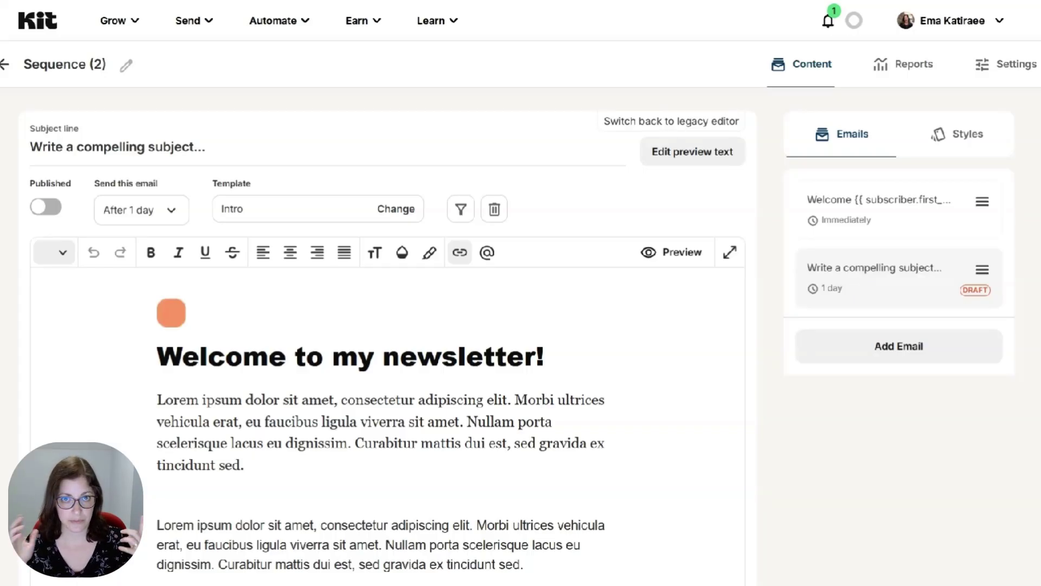
click(142, 212)
click(104, 256)
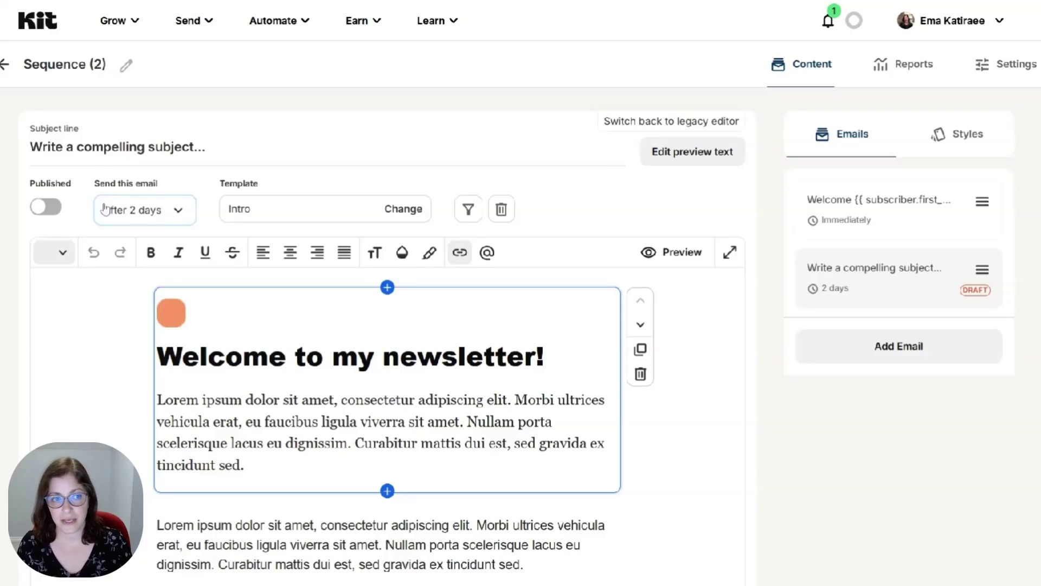
Try publishing the second email, which fails with an empty HREF error
scroll(387, 326, down, 9)
scroll(387, 293, up, 10)
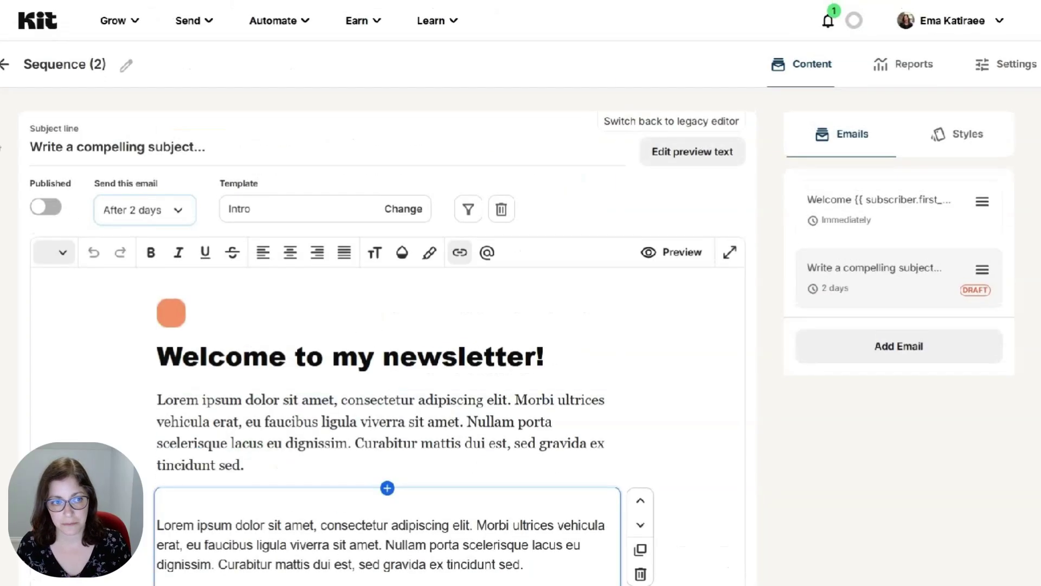
click(725, 562)
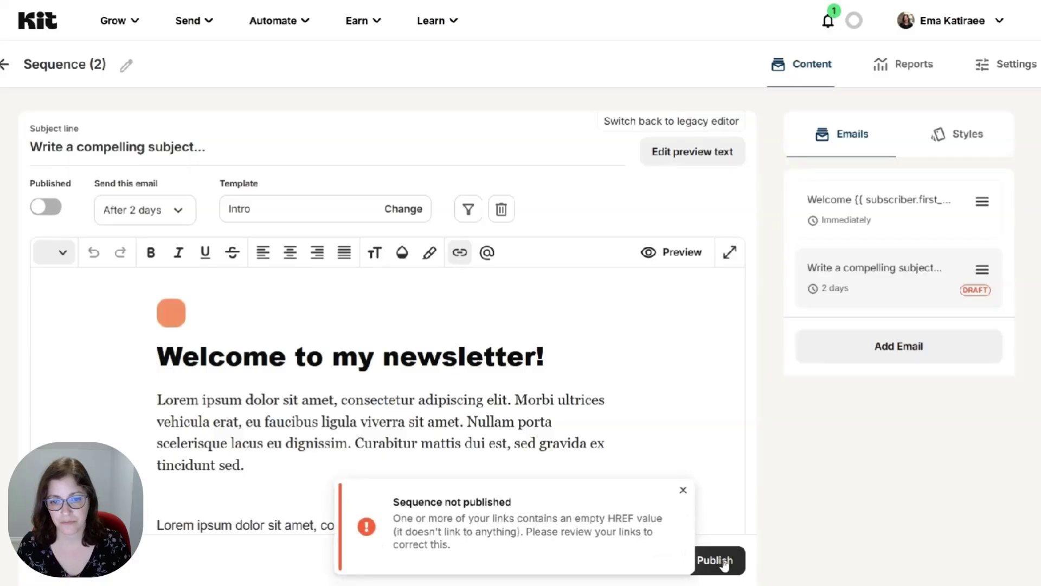
click(715, 559)
Delete the empty-link Click here button and its blank line, then publish the second email
scroll(387, 325, down, 7)
click(198, 201)
key(BackSpace)
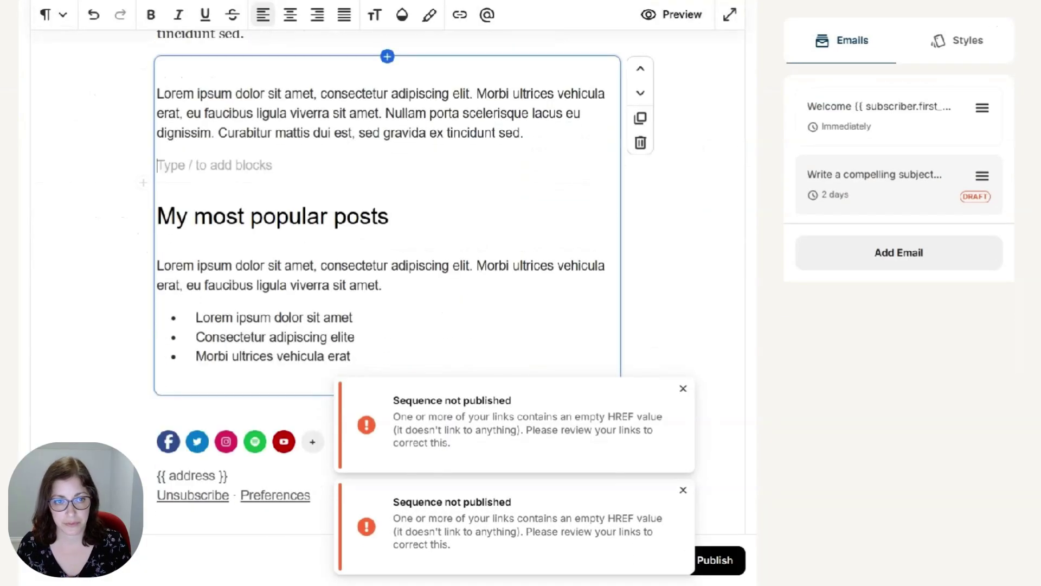
key(BackSpace)
click(715, 560)
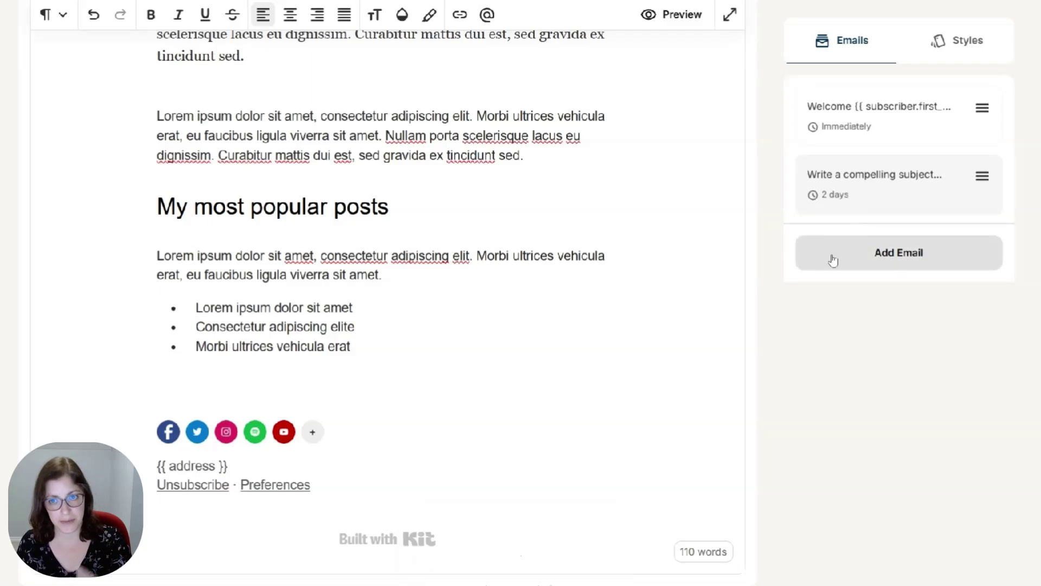
scroll(838, 246, up, 8)
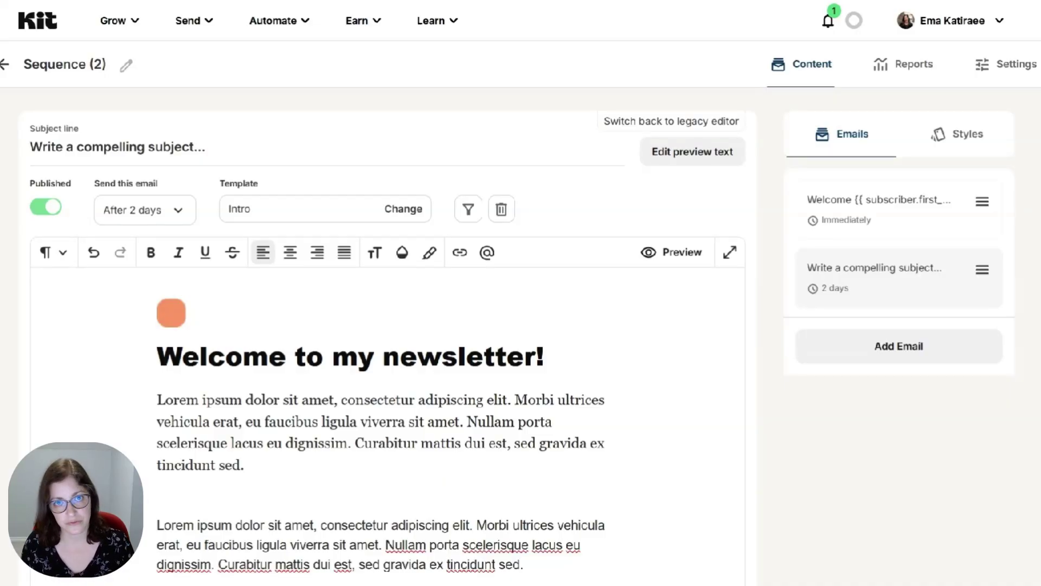
mouse_move(606, 293)
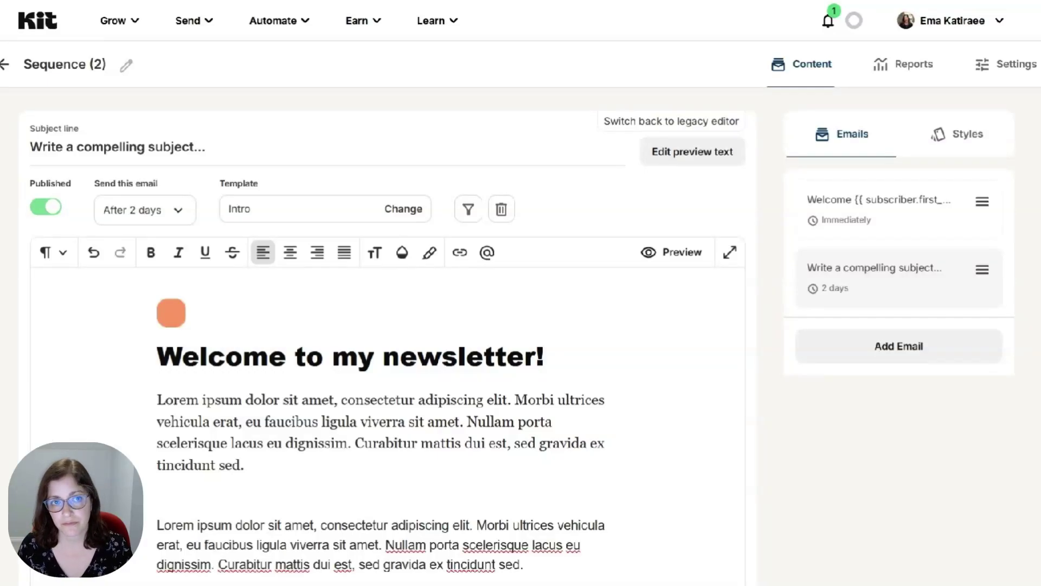
Browse the Automate > Visual Automations templates, then create Visual Automation 12 from scratch
click(290, 24)
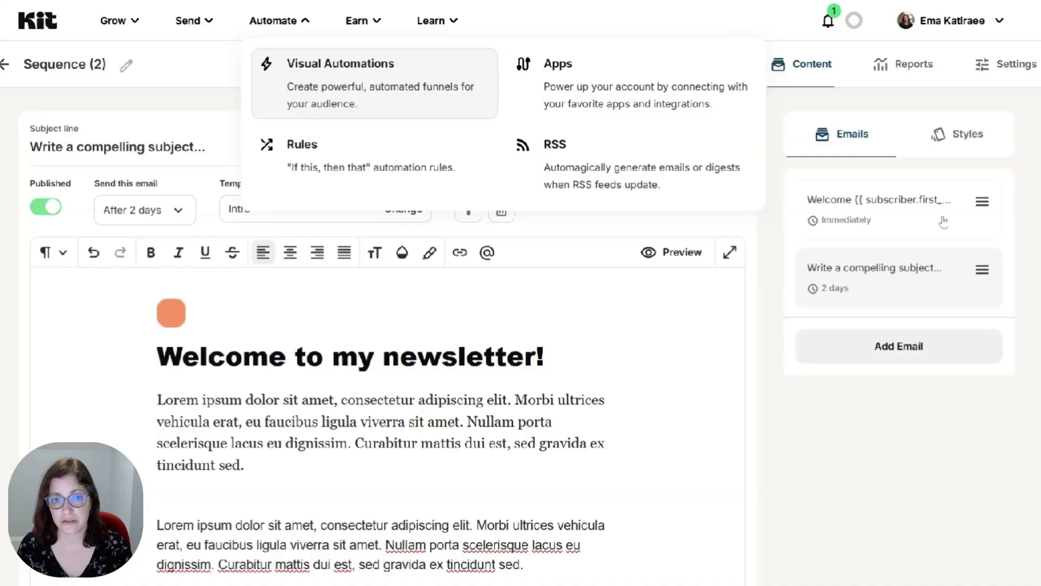
click(374, 76)
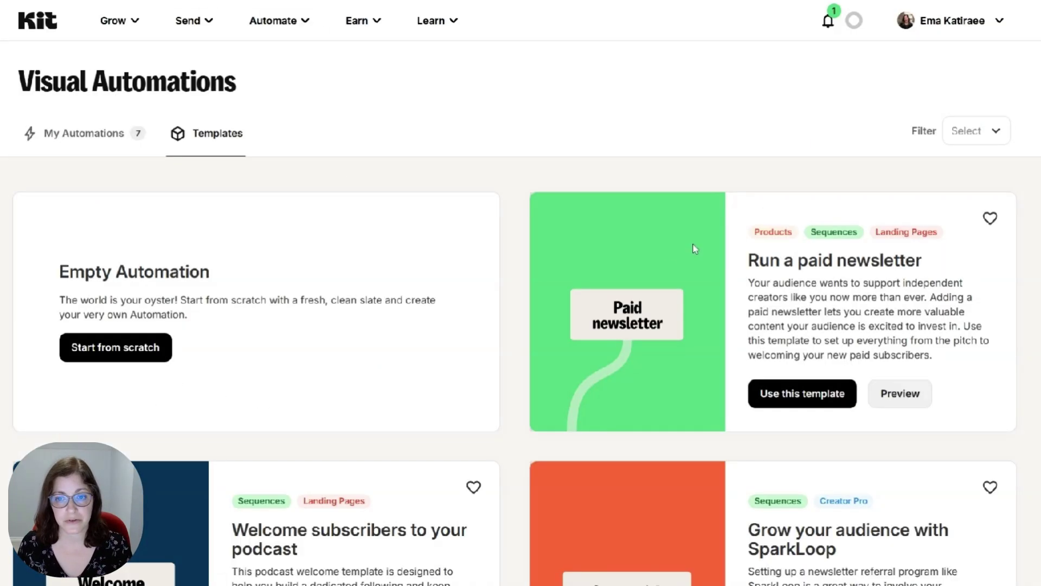
scroll(695, 249, down, 20)
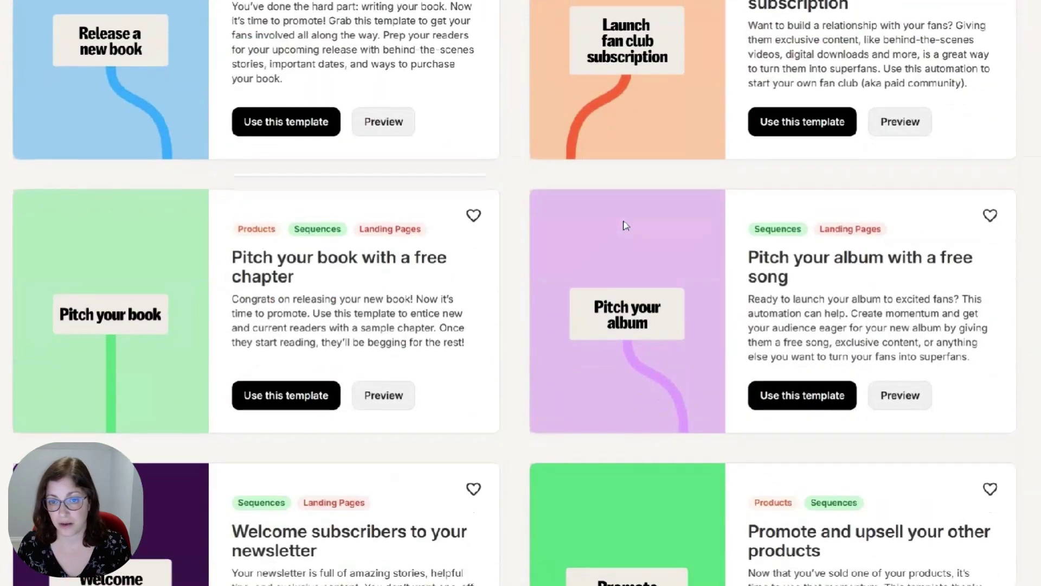
scroll(624, 225, down, 7)
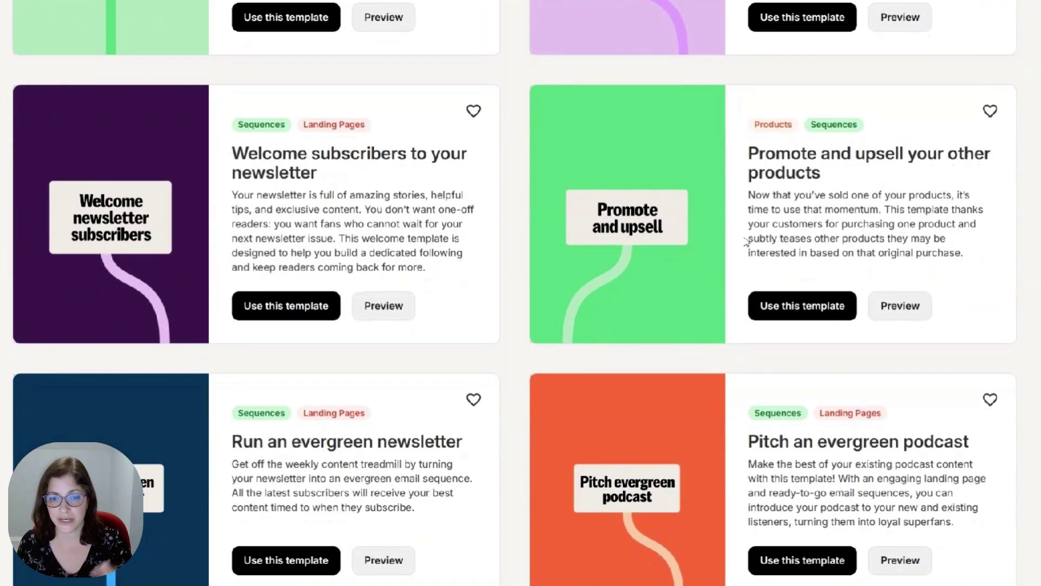
scroll(747, 239, down, 15)
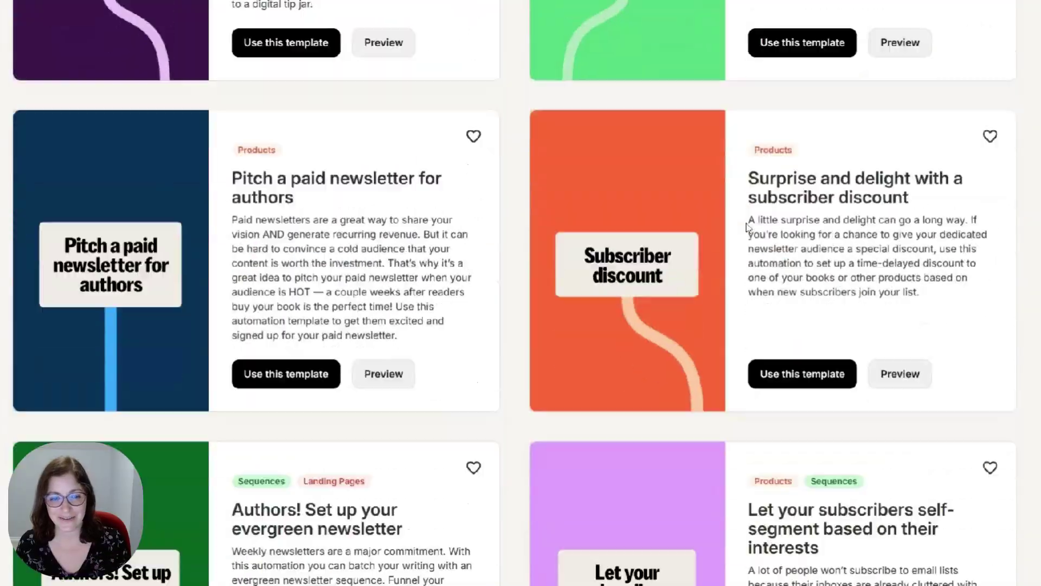
scroll(748, 223, down, 1)
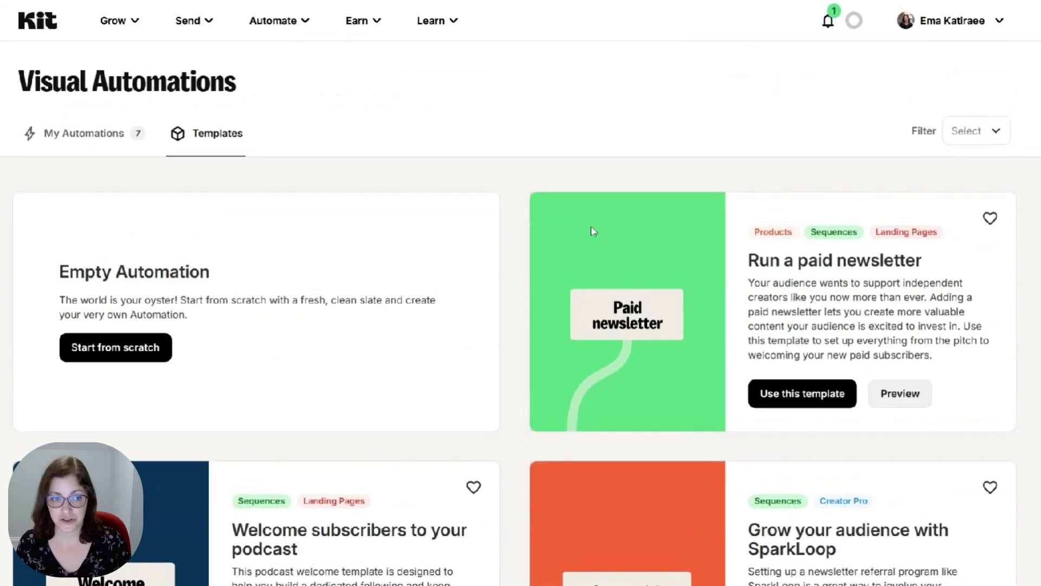
click(114, 350)
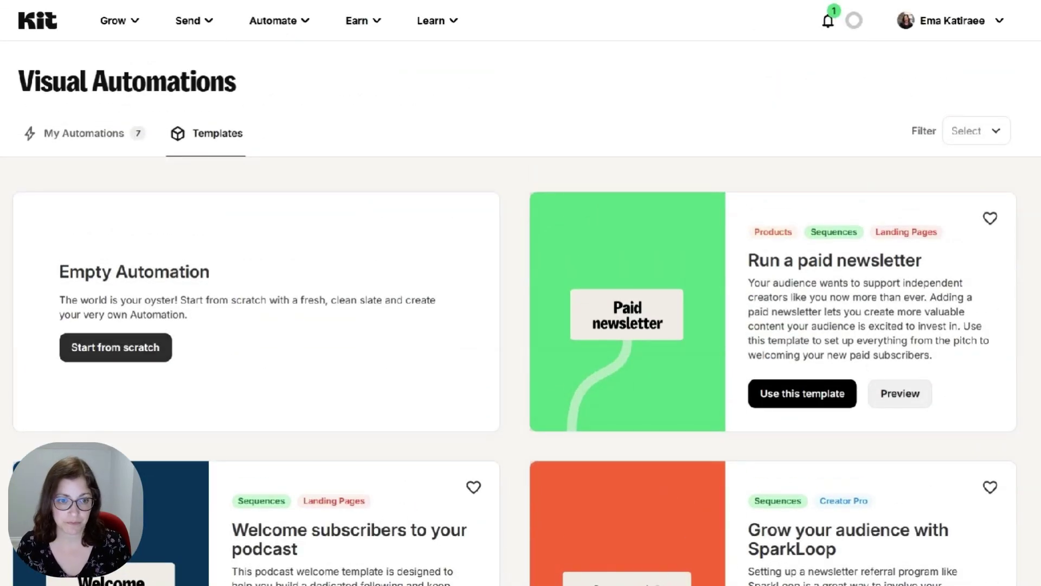
Start the new automation with a 'Joins a form' trigger for Email List Form
click(638, 250)
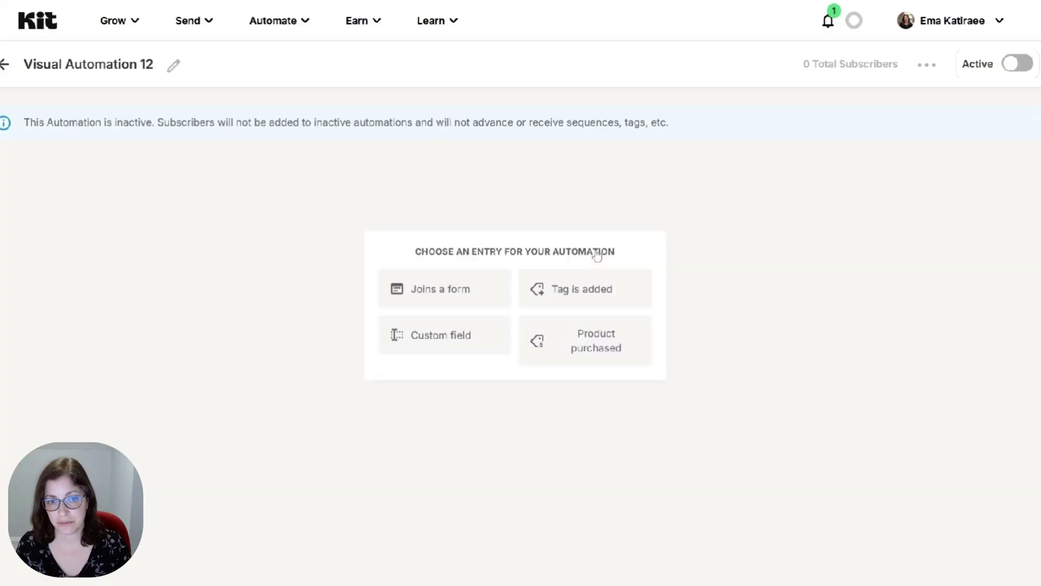
click(473, 297)
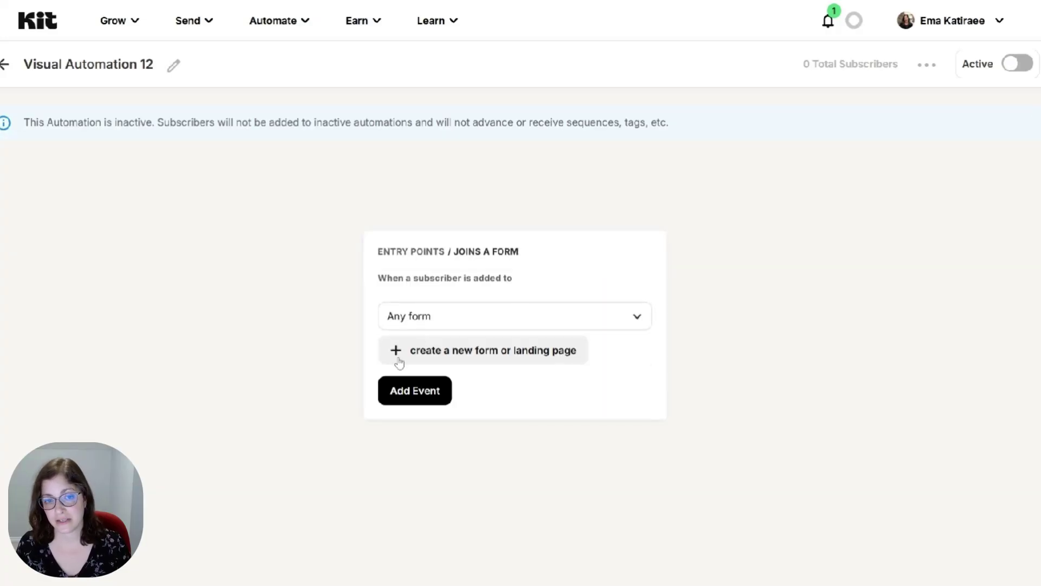
click(431, 318)
click(422, 426)
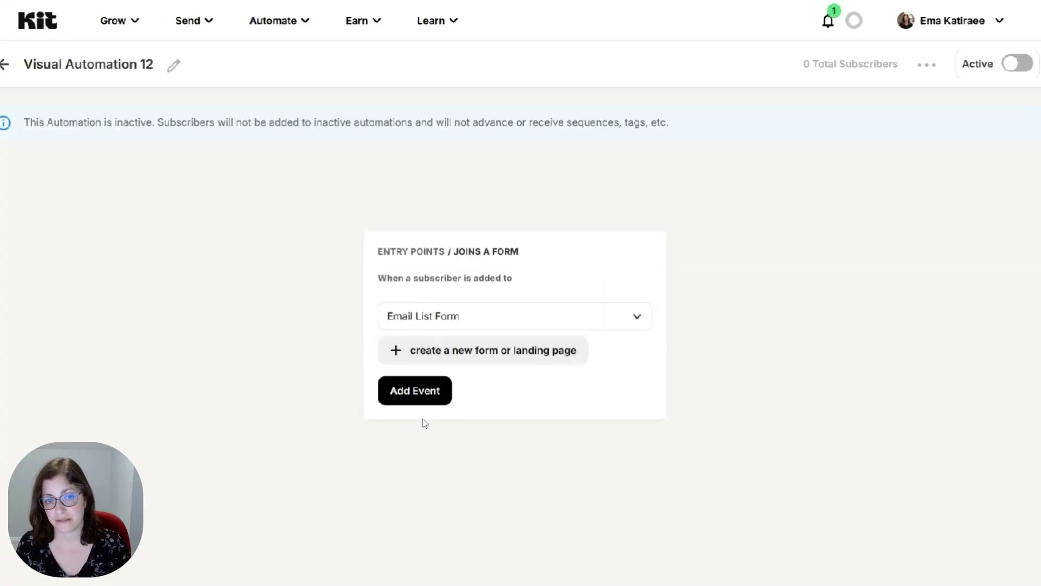
click(425, 395)
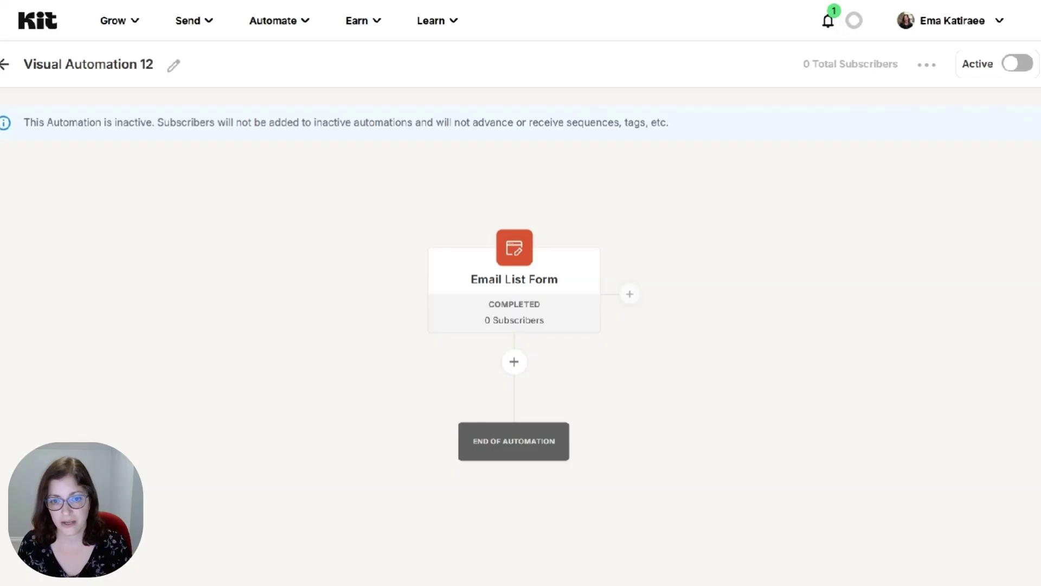
Insert a 1-hour Delay action between the Email List Form trigger and Sequence (2)
click(514, 362)
scroll(646, 322, down, 1)
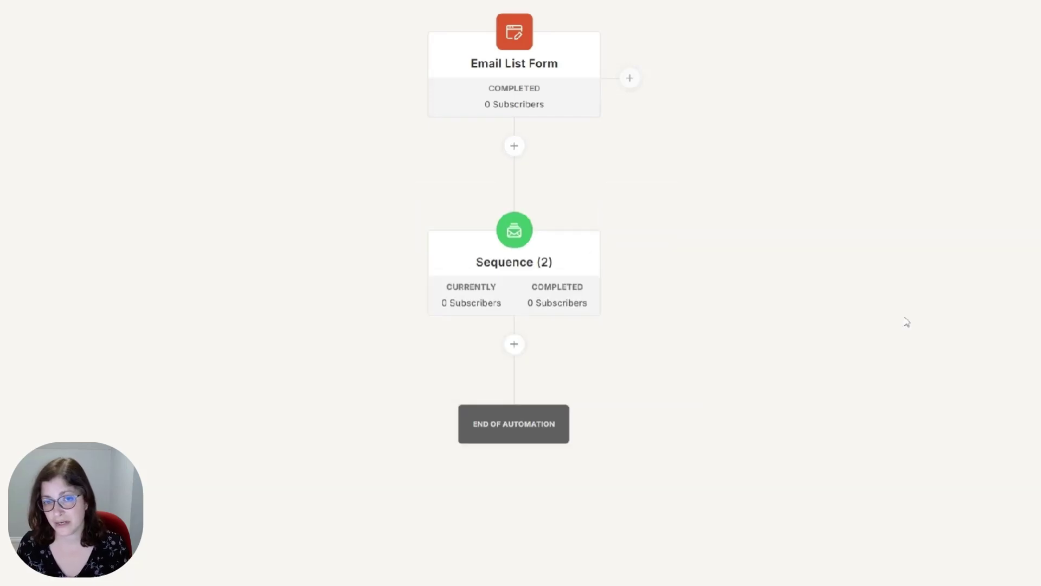
mouse_move(561, 248)
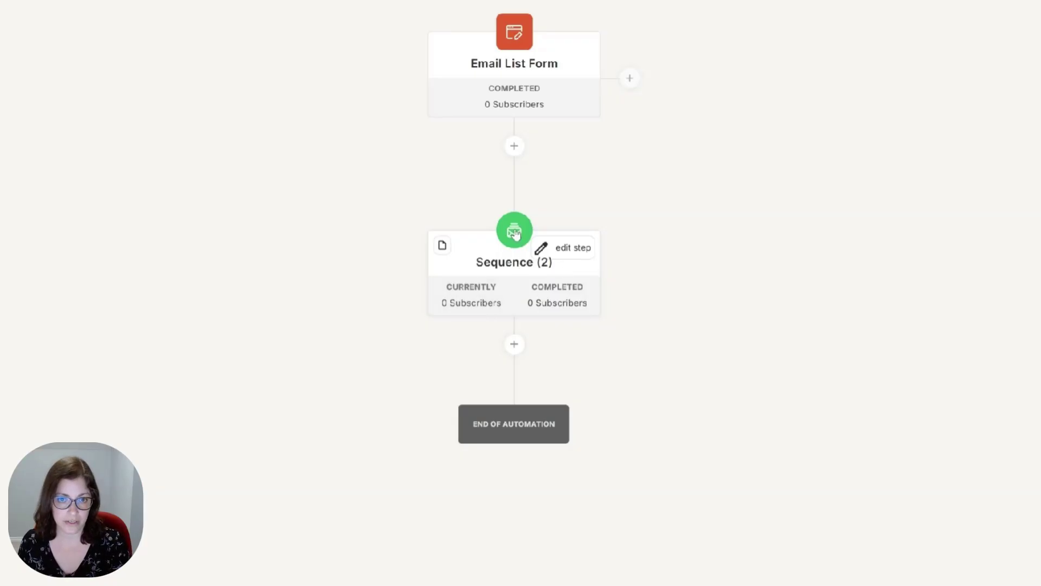
click(514, 146)
click(456, 377)
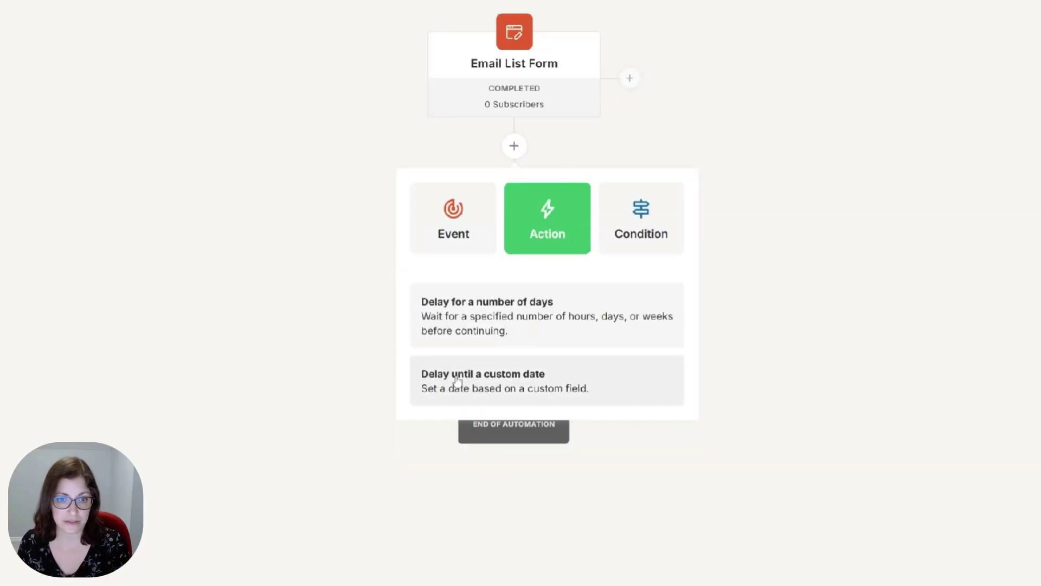
click(493, 333)
click(669, 304)
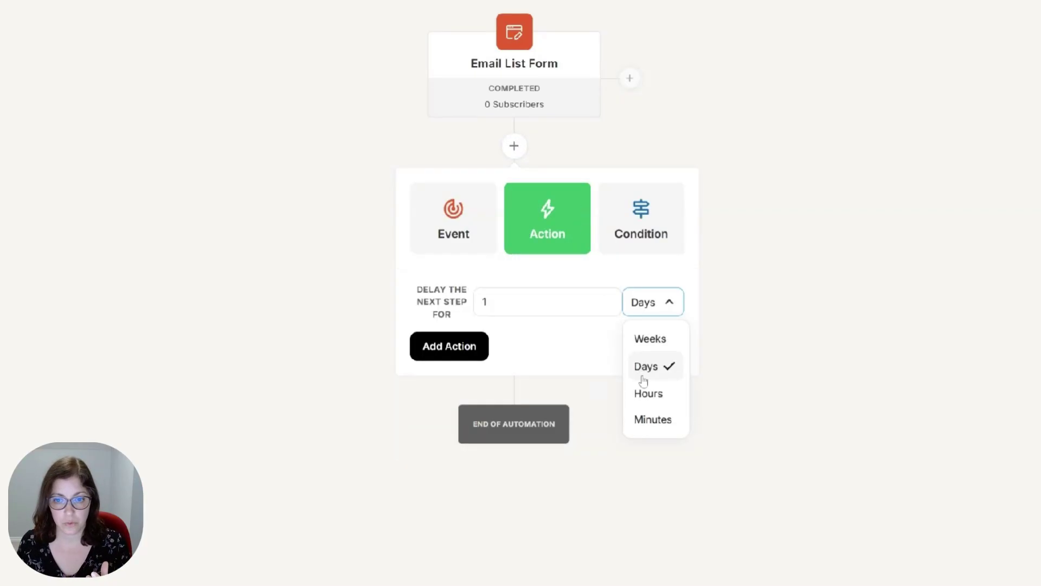
click(646, 393)
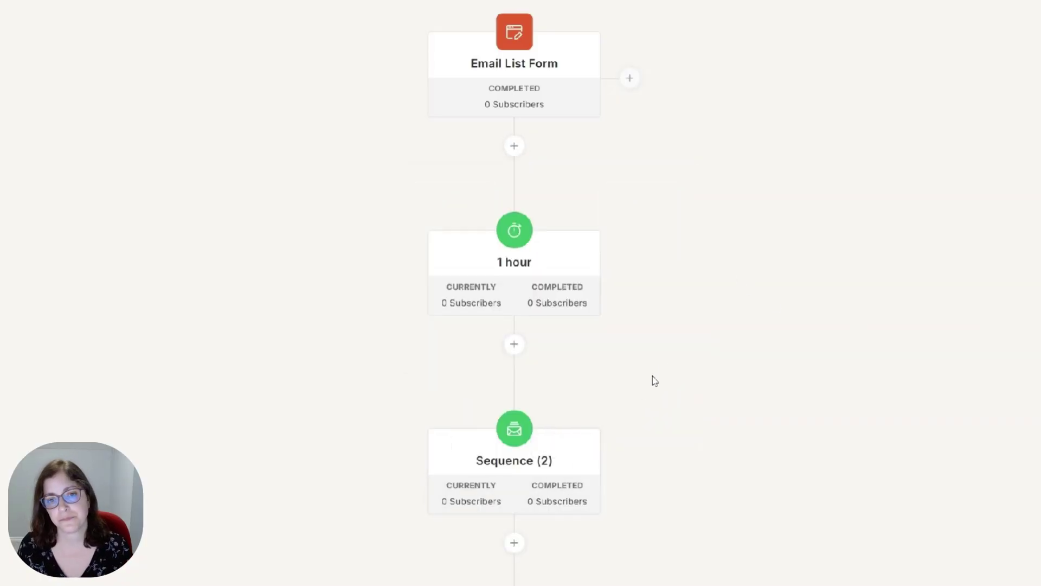
scroll(521, 305, down, 1)
mouse_move(520, 166)
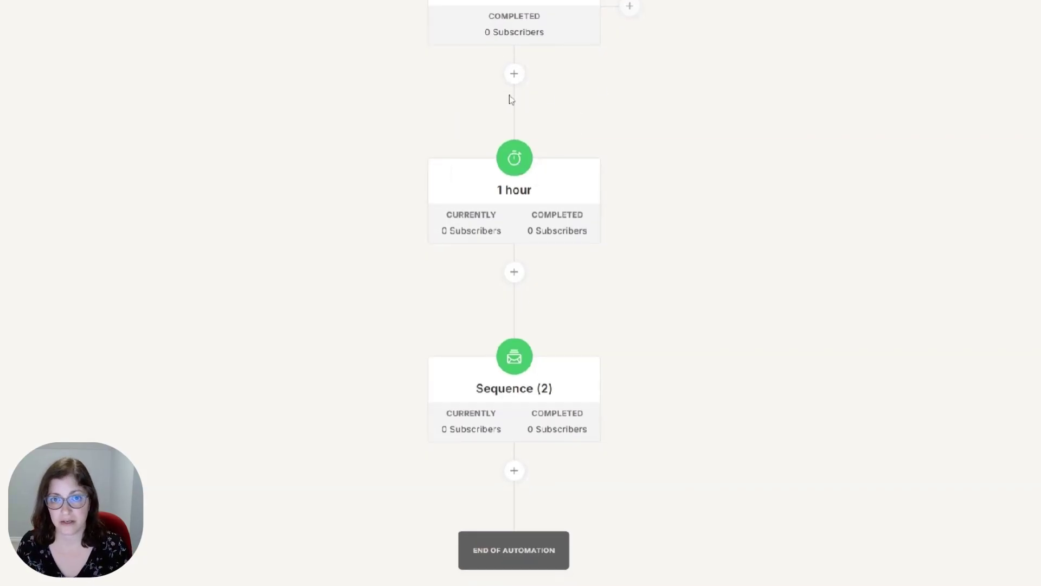
Add a Tags condition below the form trigger, creating '3 Client' and 'Everyone else' paths
click(514, 73)
click(644, 170)
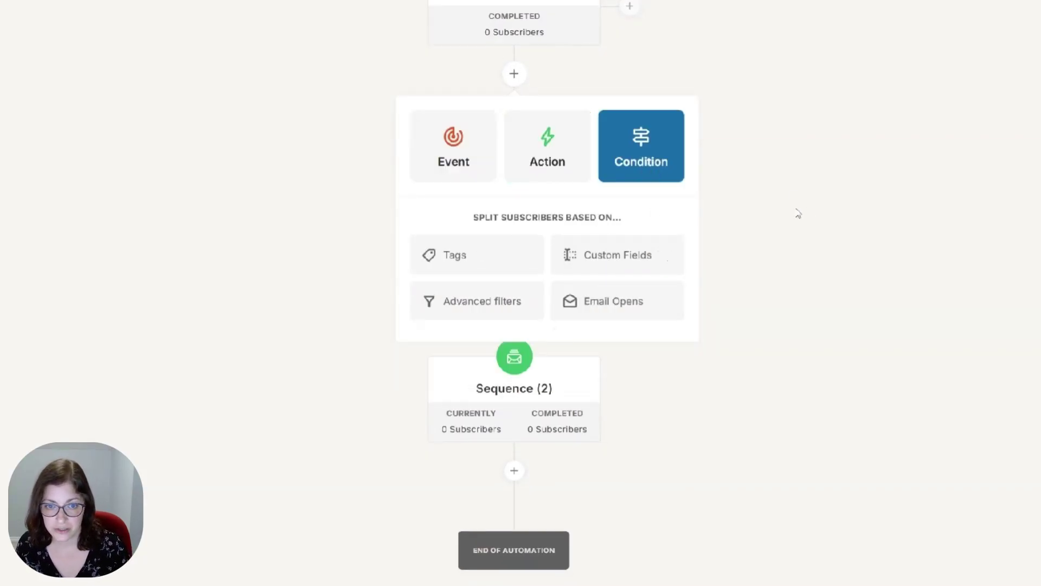
click(510, 265)
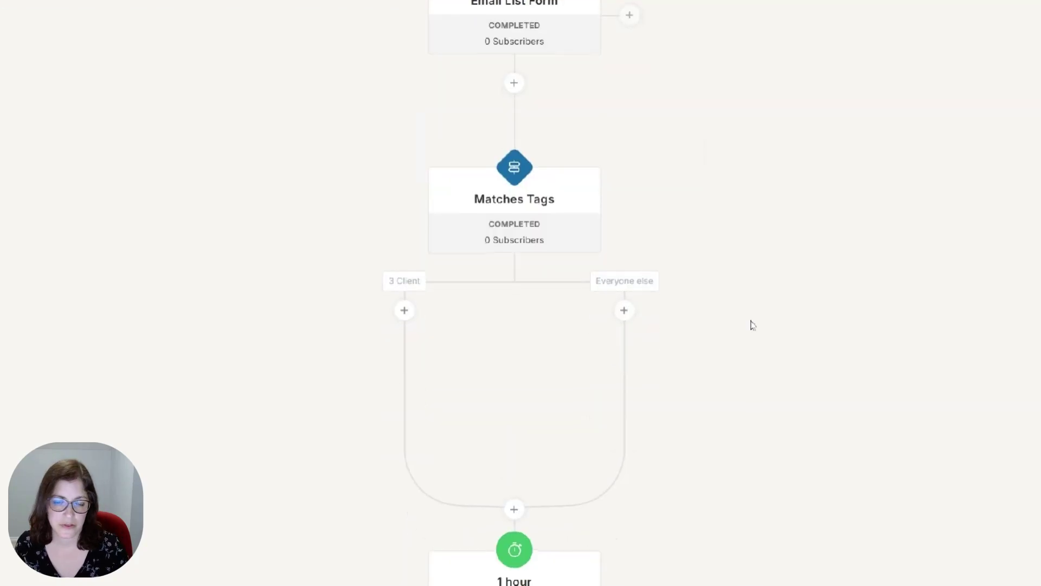
scroll(651, 380, up, 5)
scroll(609, 456, down, 3)
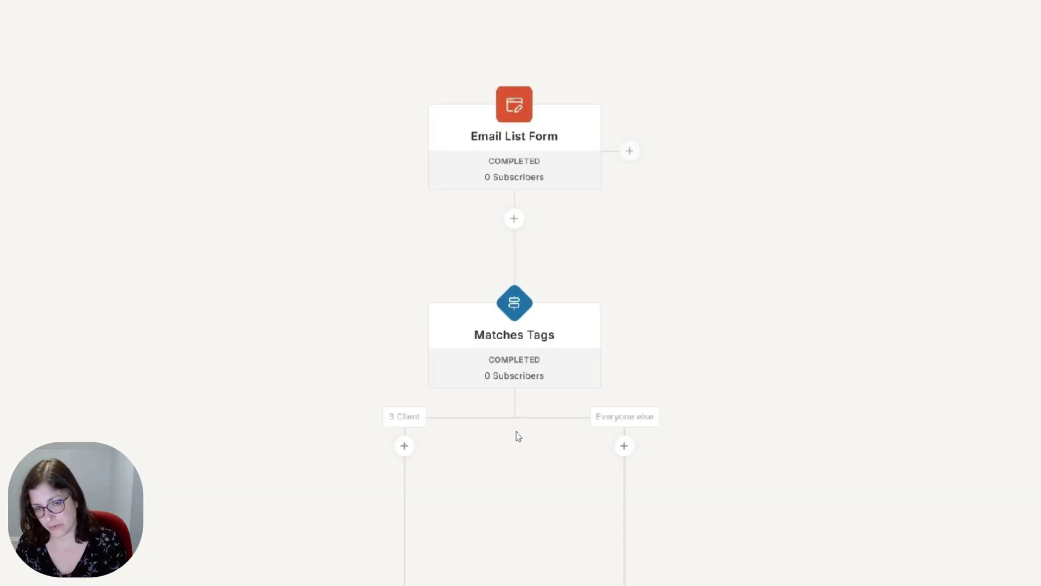
Add a 1-hour Delay action to the Everyone else branch
scroll(639, 381, down, 5)
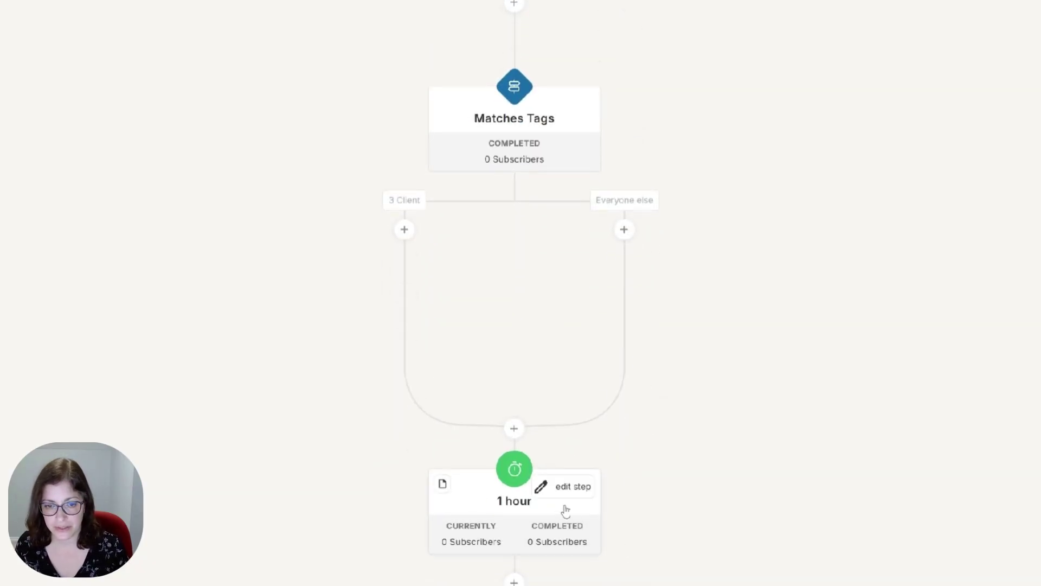
scroll(563, 502, down, 5)
scroll(562, 495, up, 5)
click(624, 228)
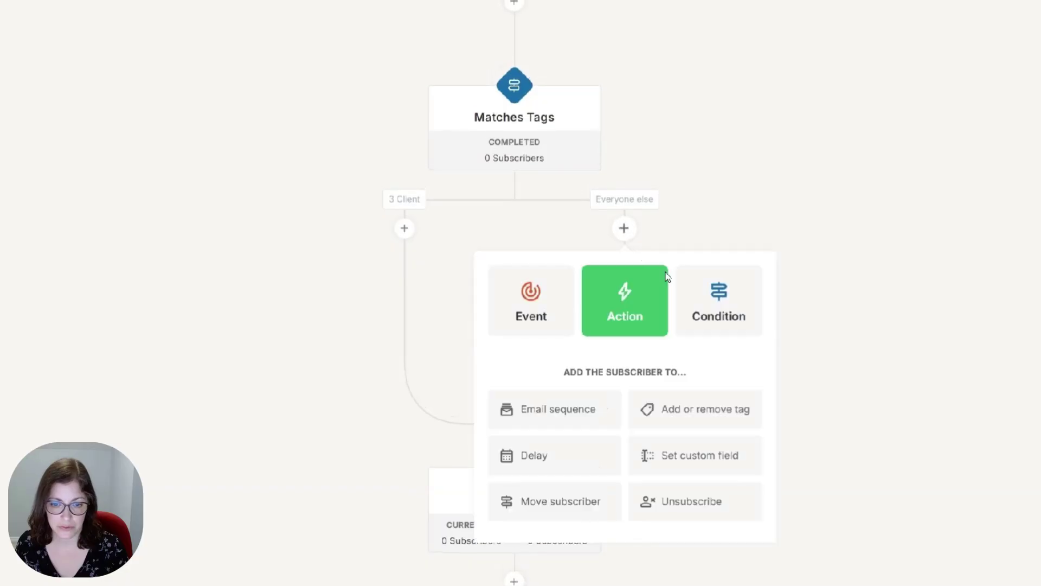
click(558, 469)
click(622, 405)
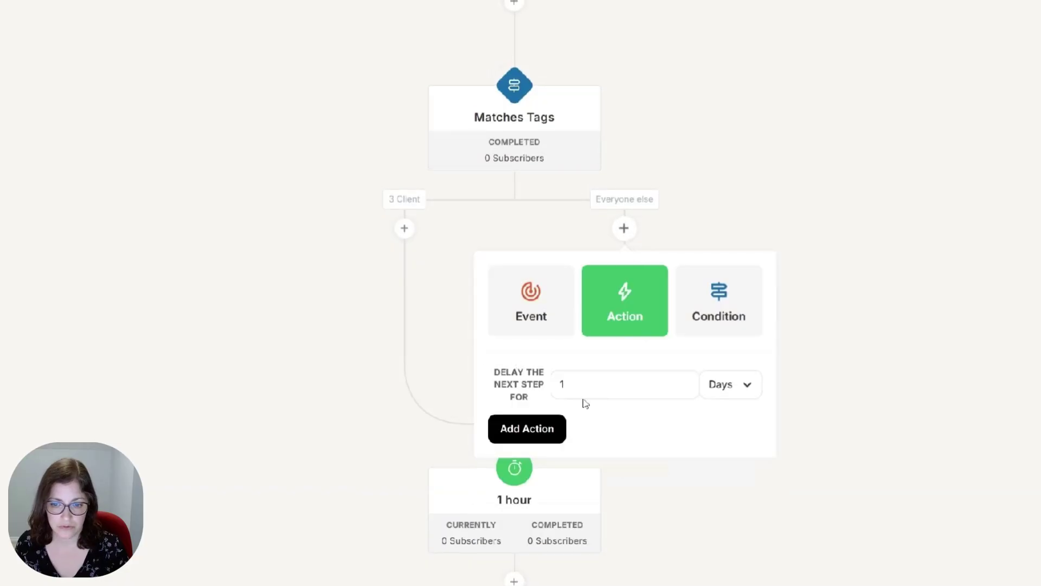
click(731, 389)
click(721, 474)
click(551, 428)
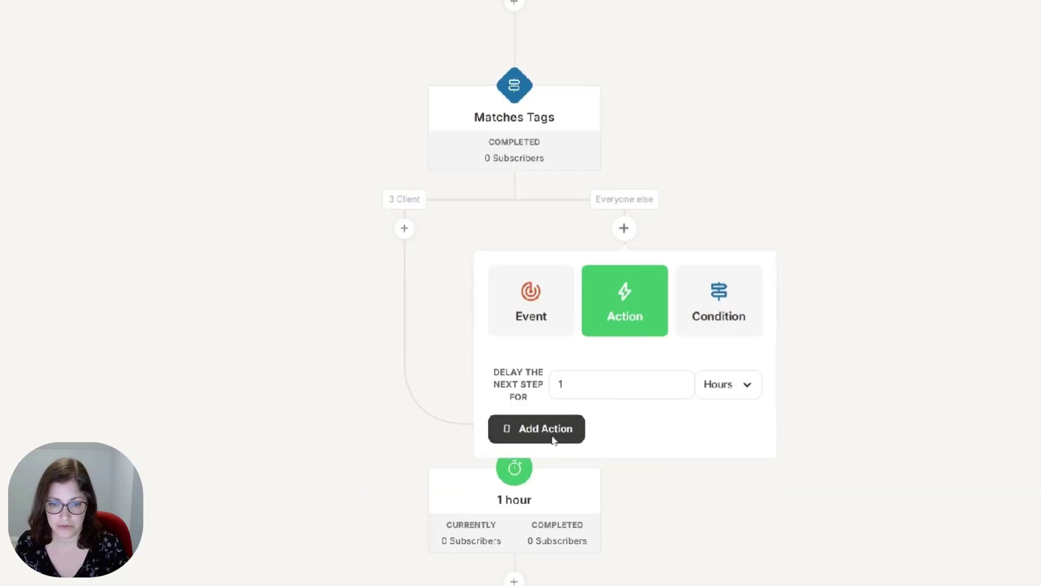
Delete the shared 1-hour delay and Sequence (2) steps below the merge
scroll(642, 407, down, 5)
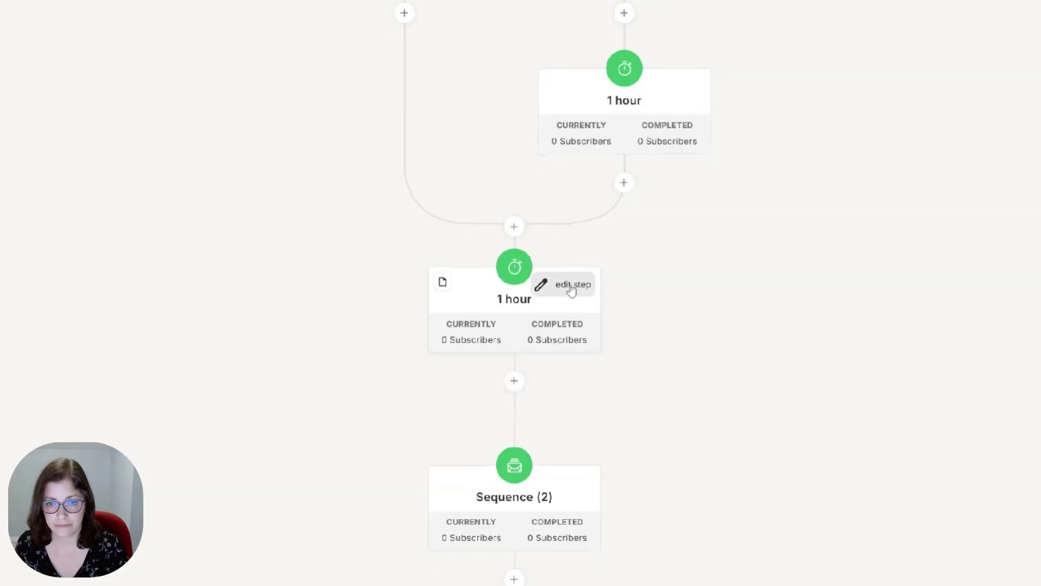
click(550, 286)
click(532, 537)
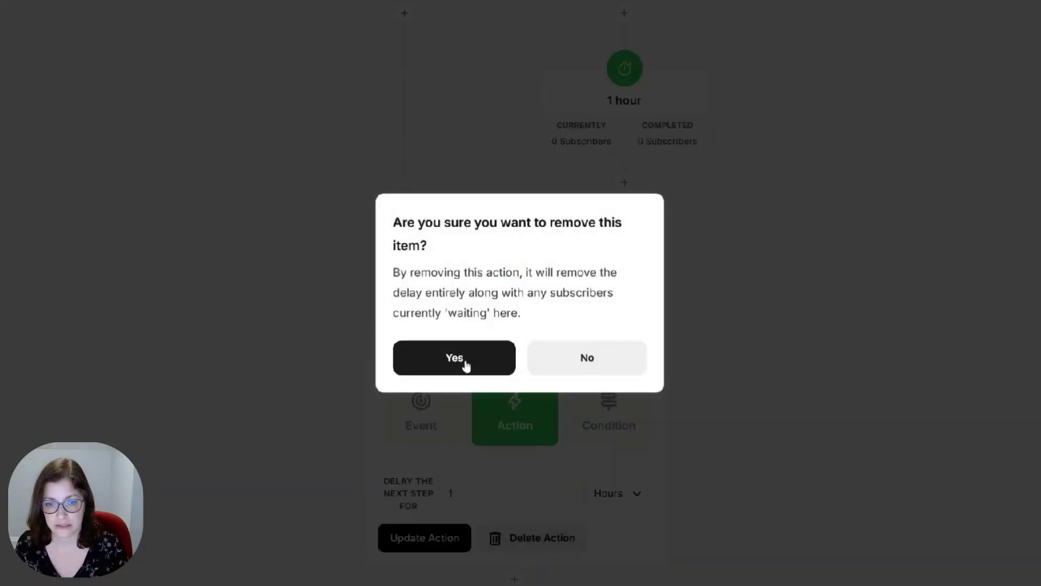
click(463, 361)
scroll(558, 453, down, 4)
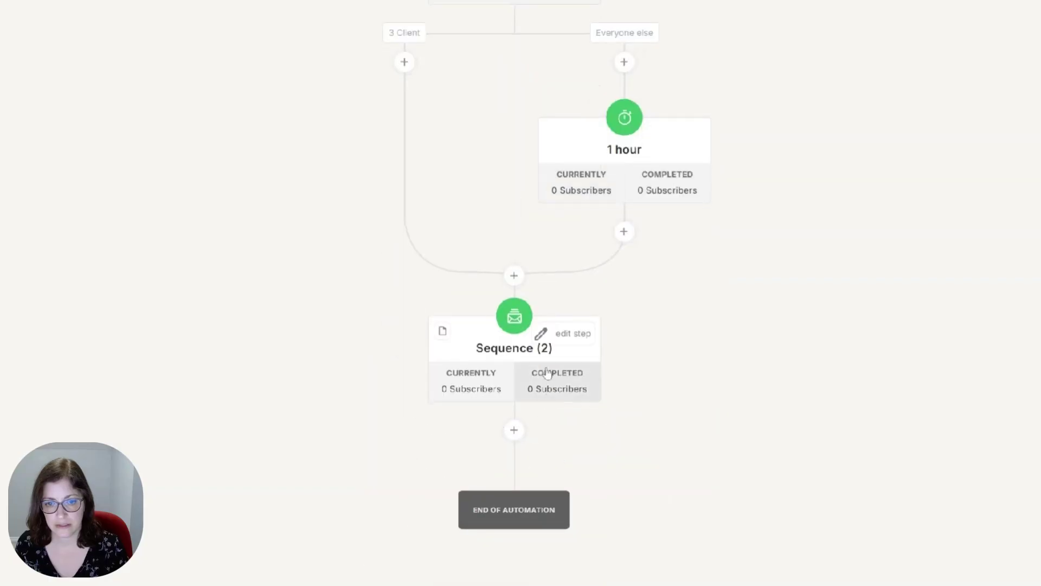
click(565, 332)
scroll(497, 559, down, 1)
click(535, 556)
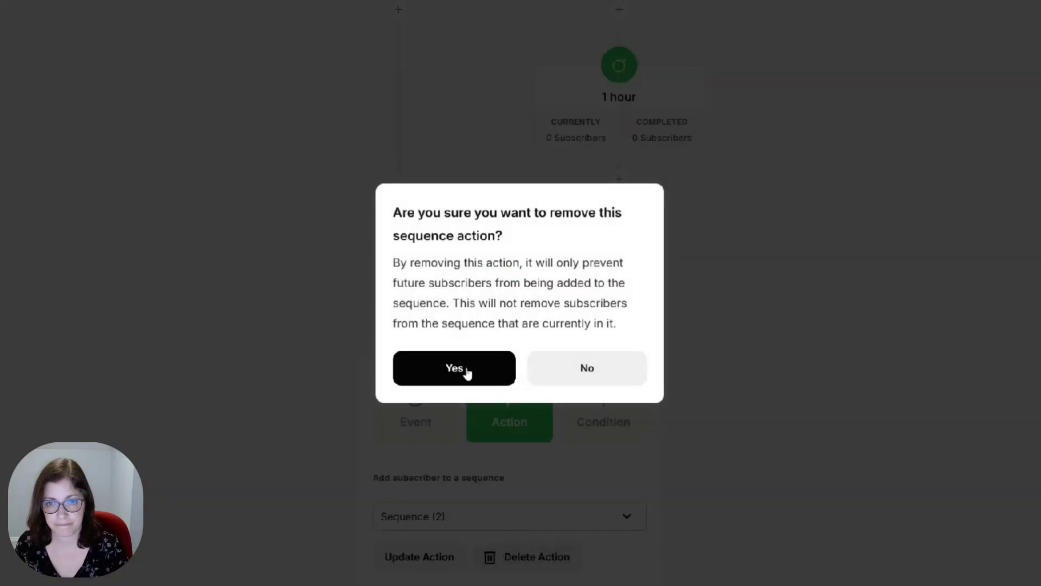
click(465, 368)
Add an Email sequence step for Sequence (2) after the Everyone else delay
click(618, 515)
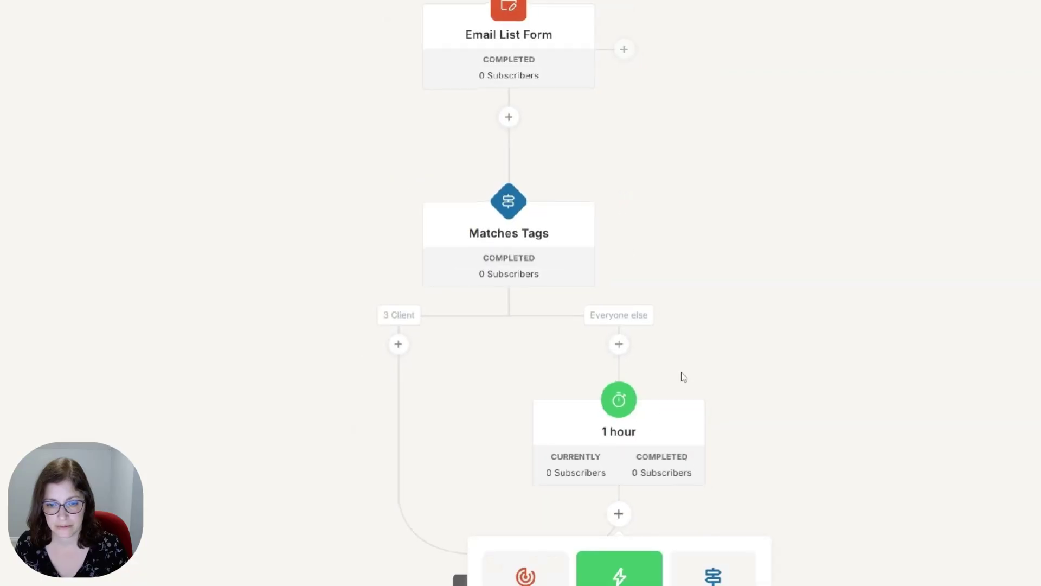
scroll(565, 559, down, 3)
scroll(688, 507, down, 2)
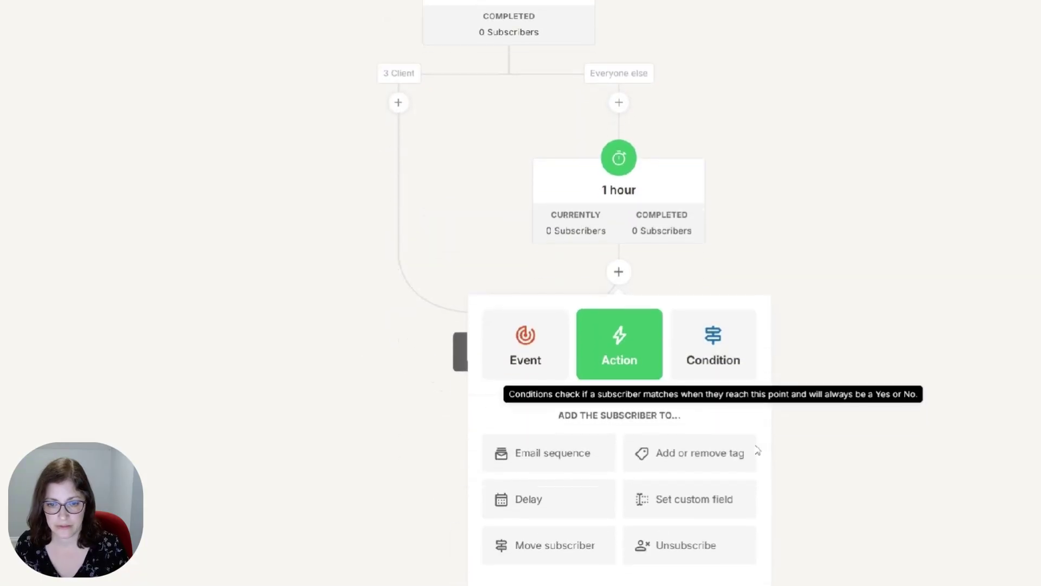
click(547, 452)
click(558, 512)
click(623, 483)
click(530, 555)
scroll(781, 367, down, 3)
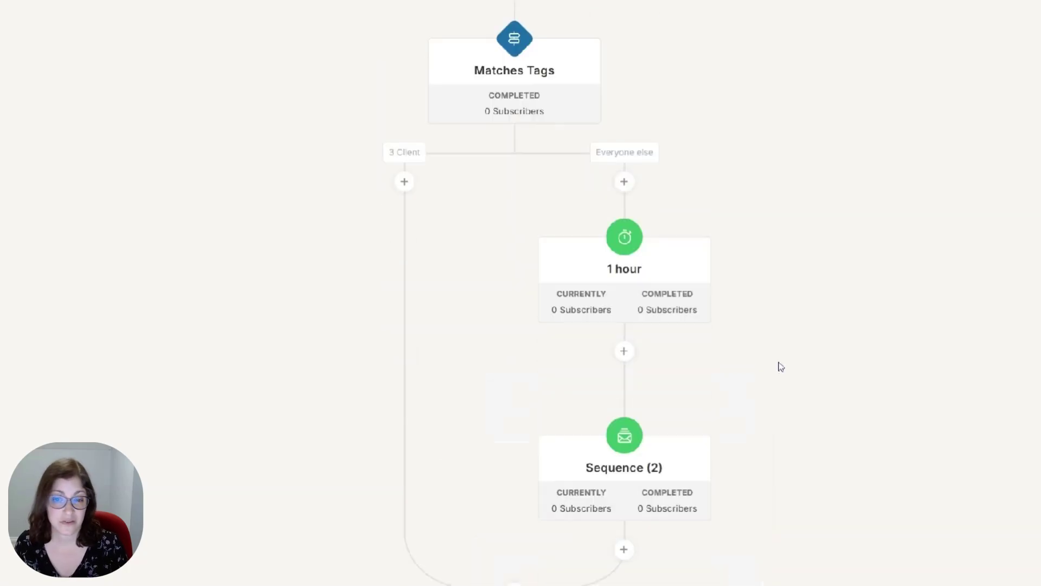
scroll(781, 367, down, 2)
scroll(801, 345, up, 8)
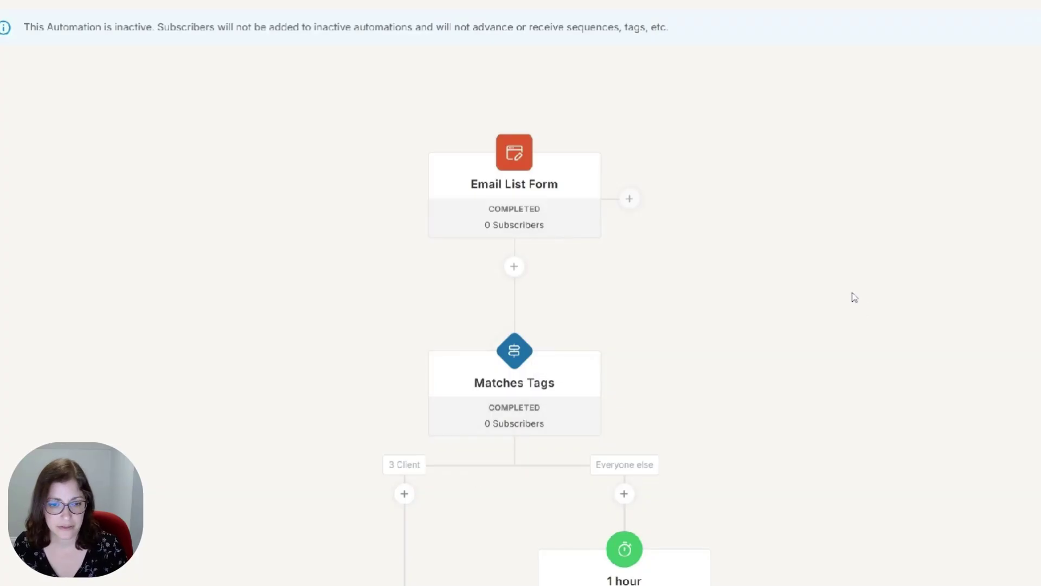
scroll(836, 297, down, 5)
click(405, 208)
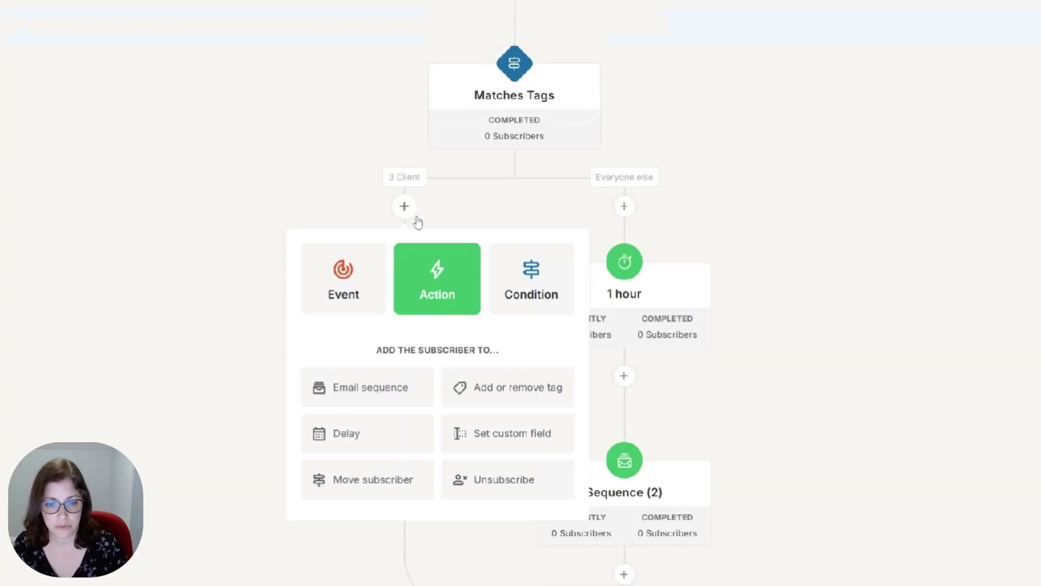
click(503, 480)
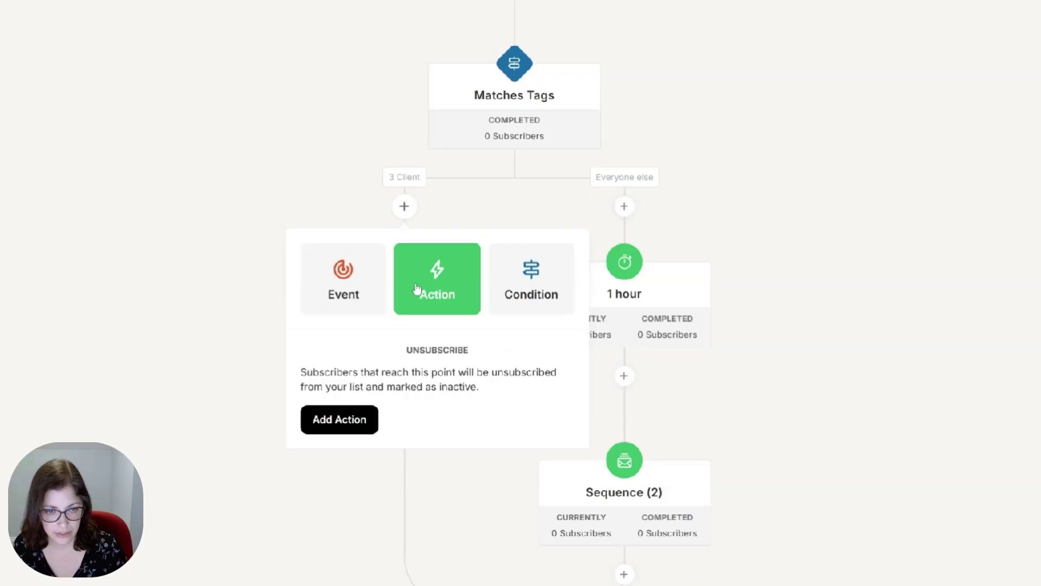
click(230, 228)
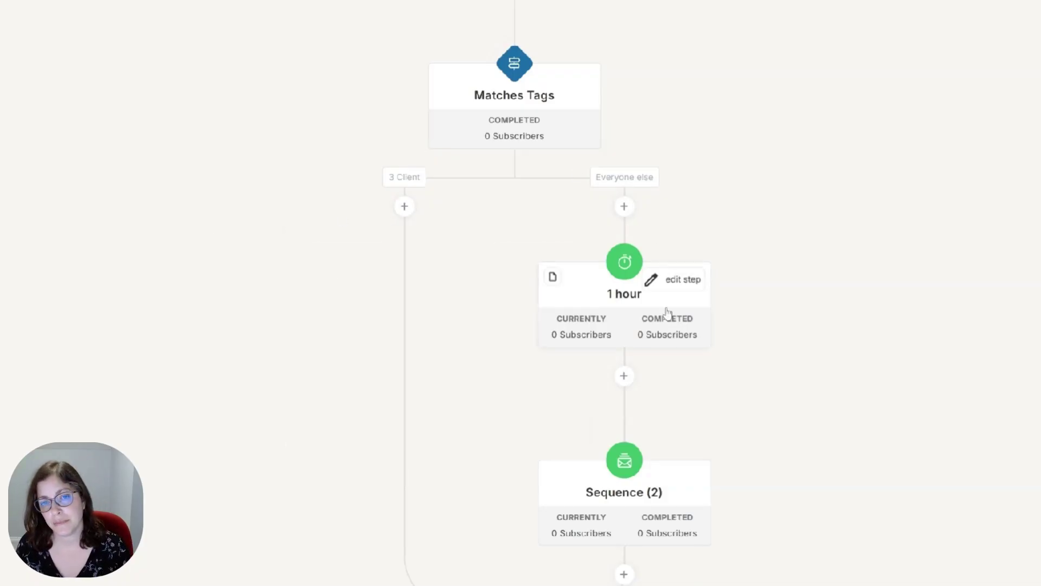
scroll(667, 302, up, 5)
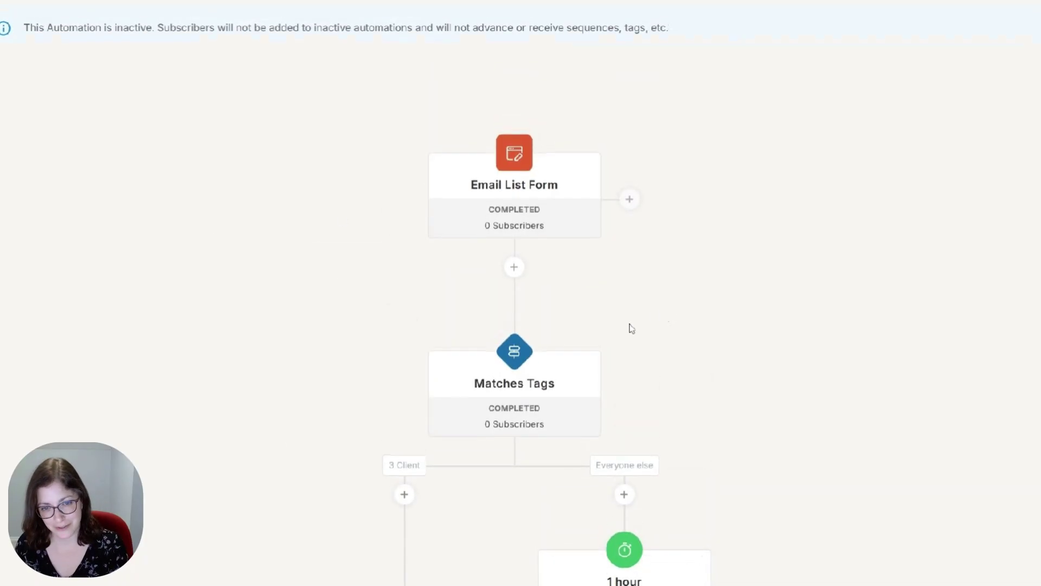
scroll(631, 328, down, 2)
scroll(632, 328, up, 3)
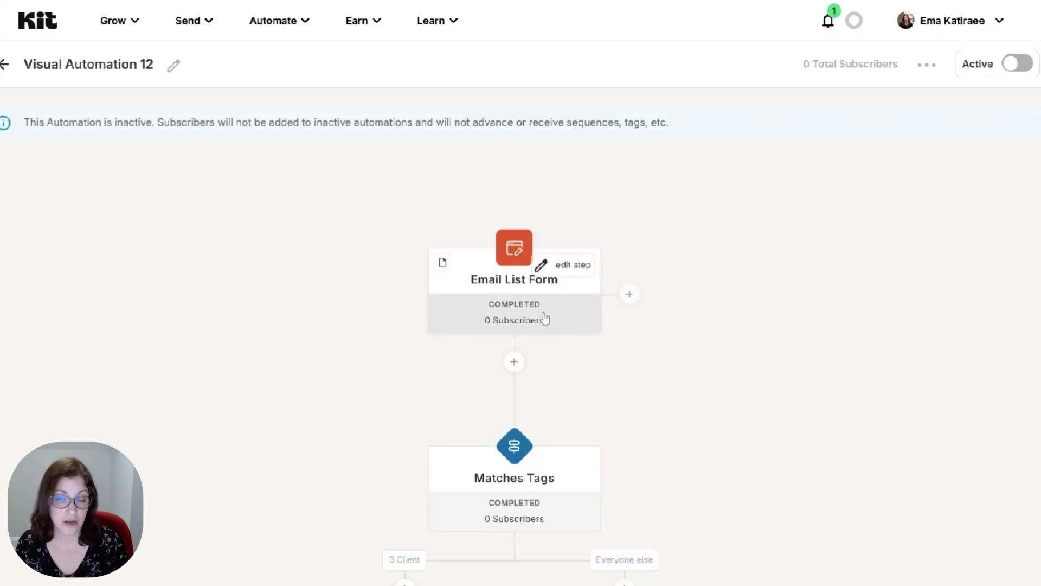
scroll(638, 305, down, 7)
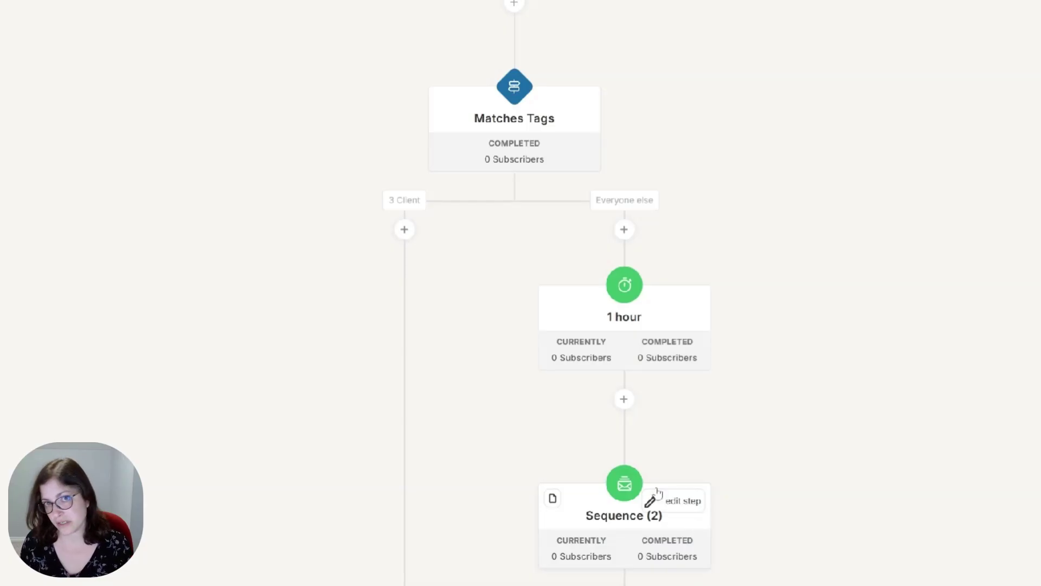
scroll(779, 388, up, 3)
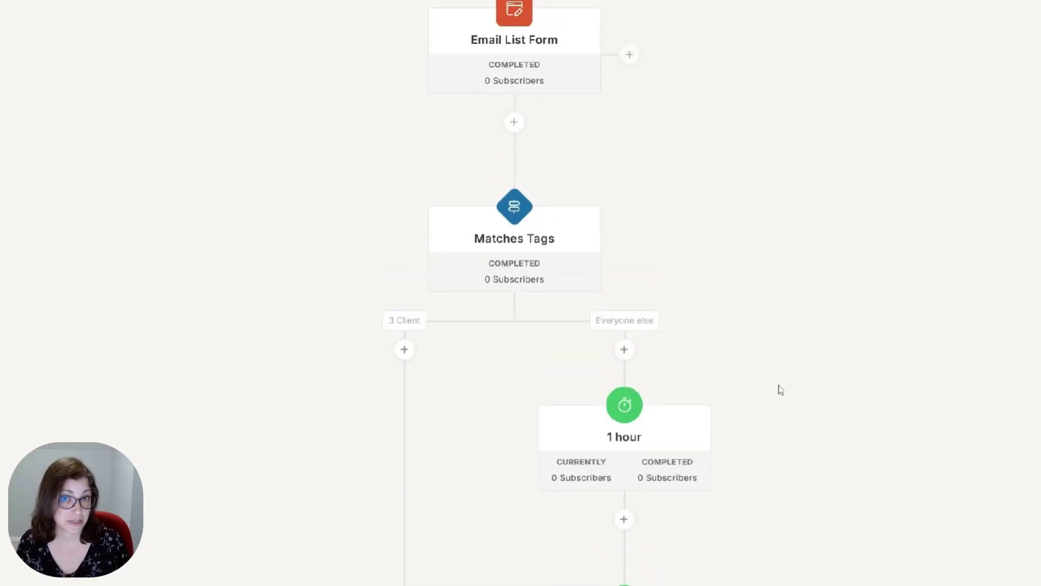